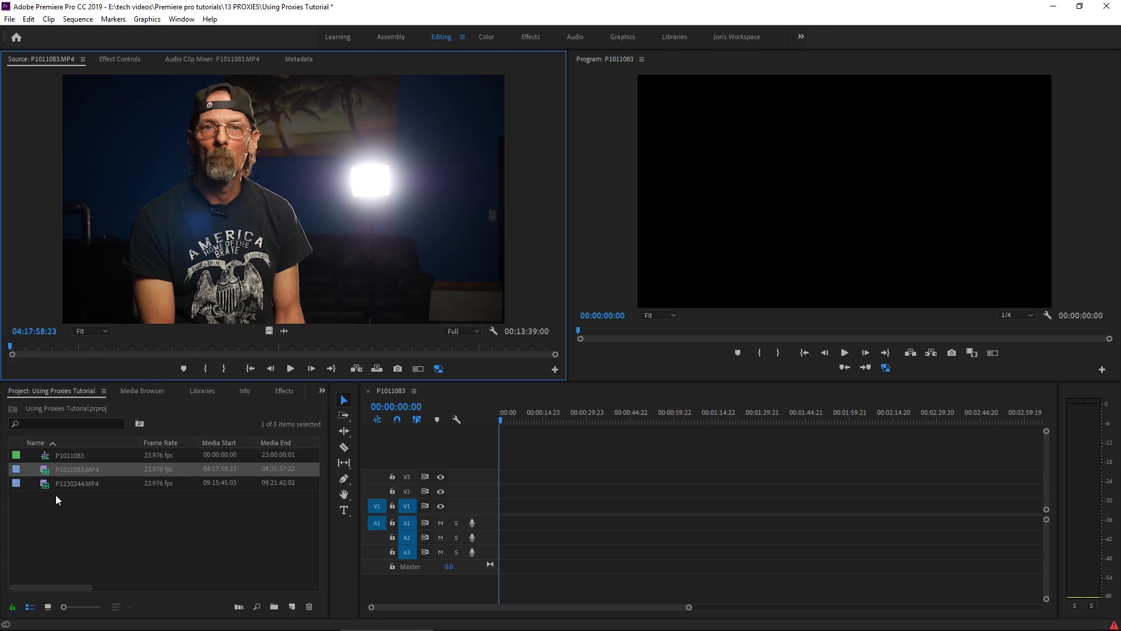
Preview and play P1230244.MP4, then zoom in on its audio waveform
double_click(44, 485)
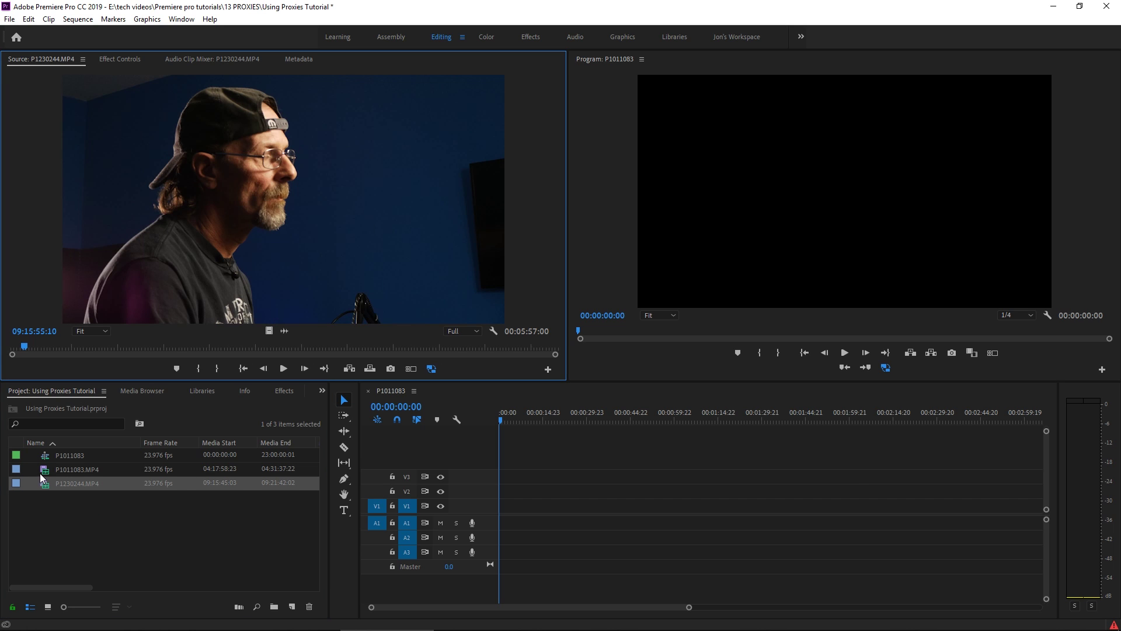
left_click(46, 471)
mouse_move(46, 472)
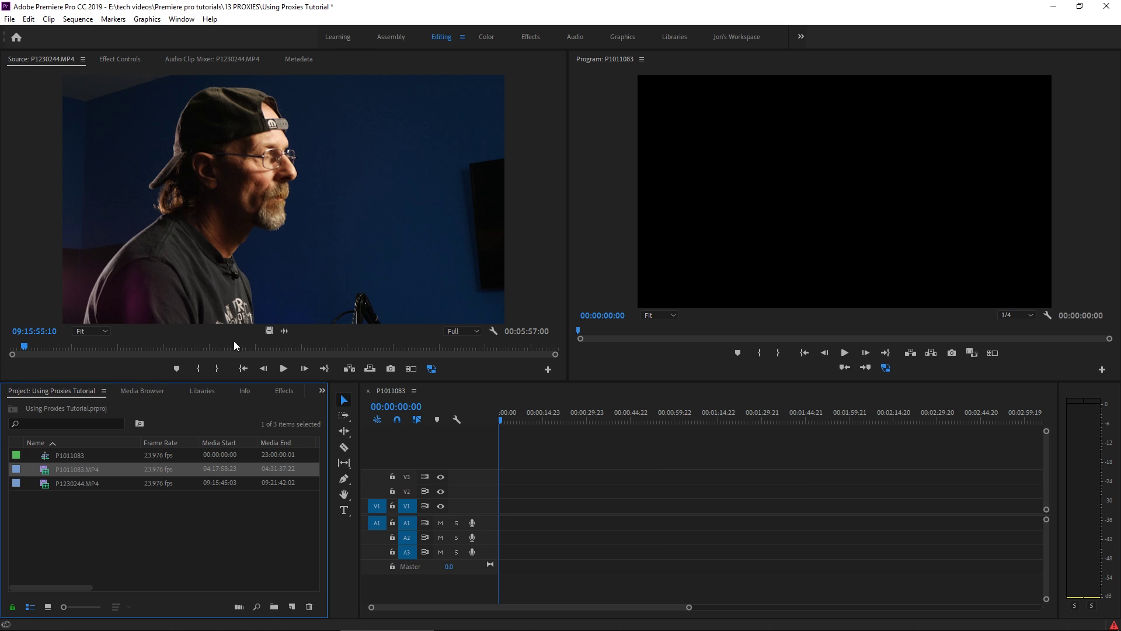
left_click(283, 328)
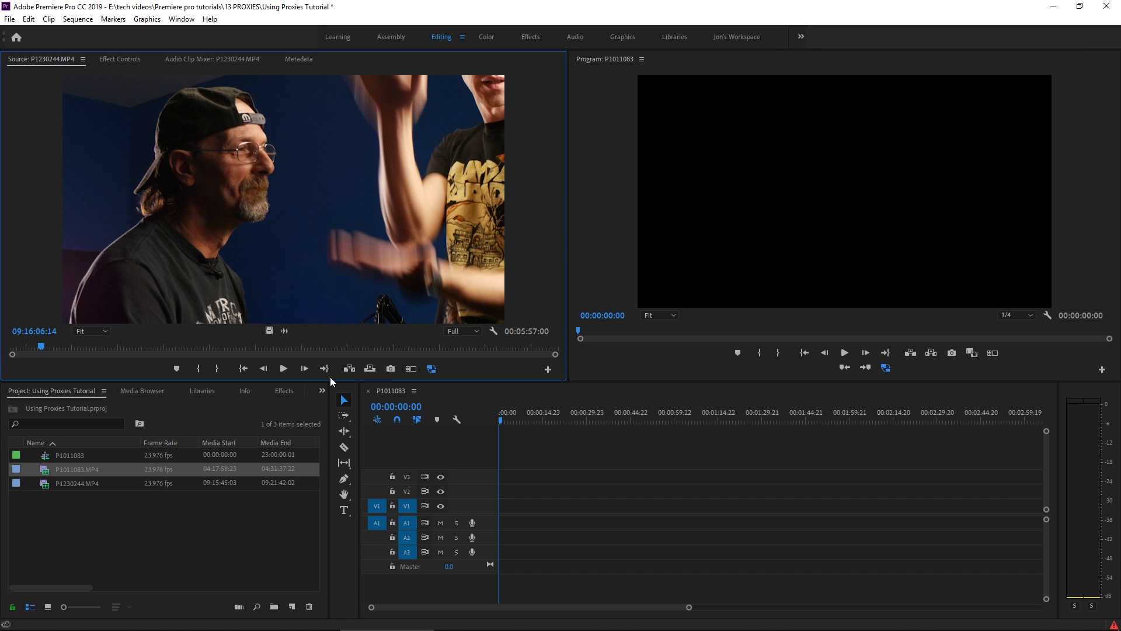
key("space")
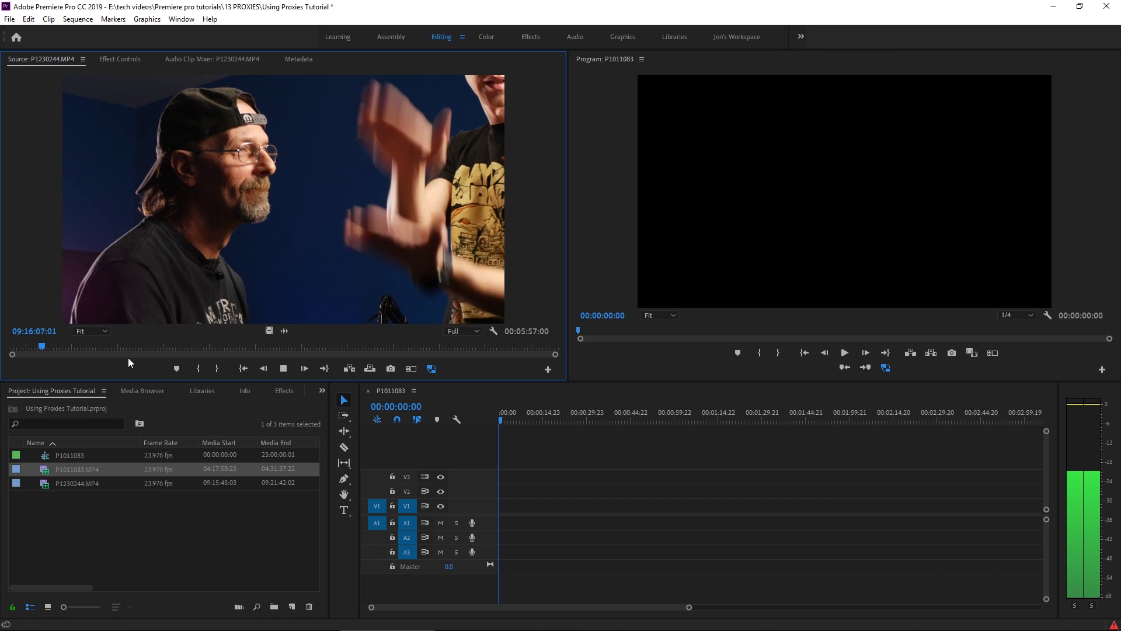
left_click(284, 331)
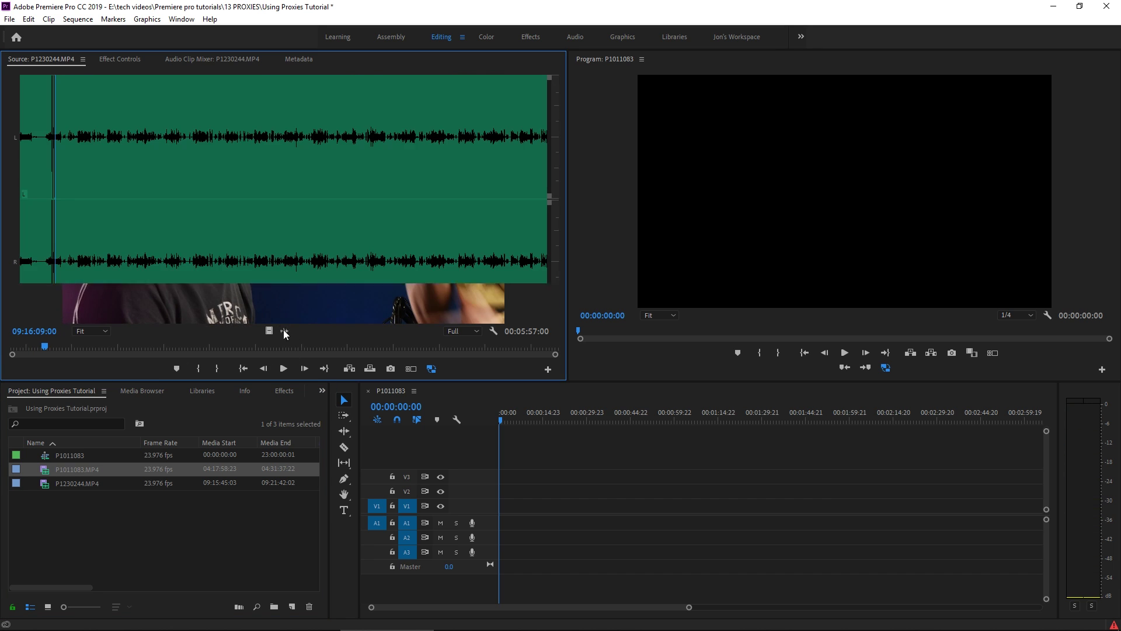
key("equal")
key("equal")
key("equal")
key("equal")
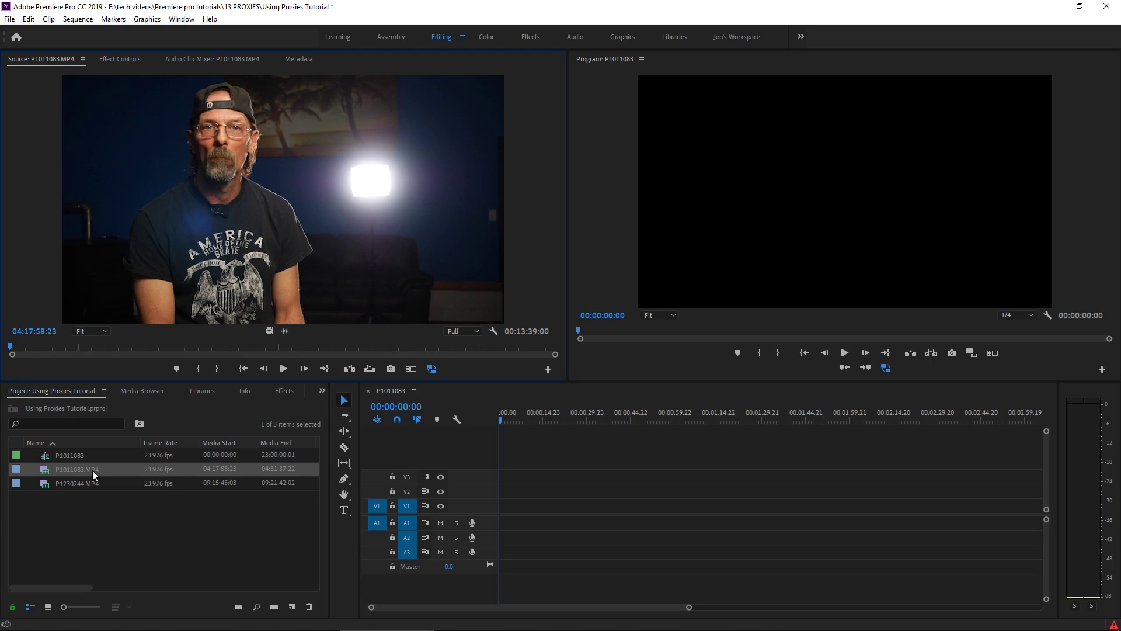
Scrub forward through P1230244.MP4, then load P1011083.MP4 back for preview
double_click(47, 484)
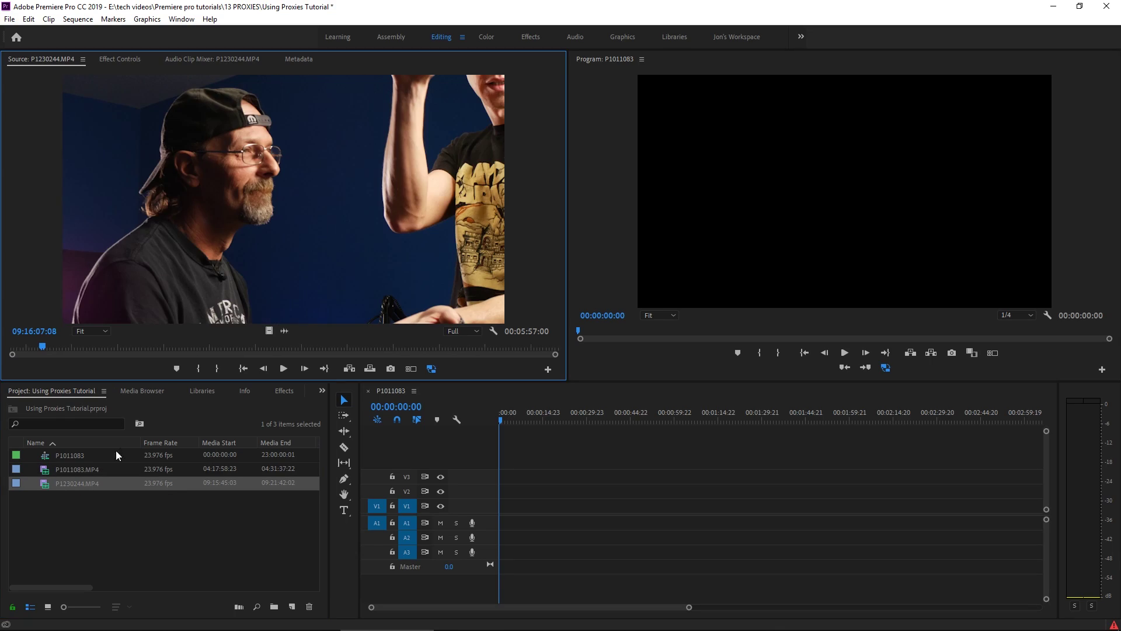
left_click_drag(41, 345, 109, 346)
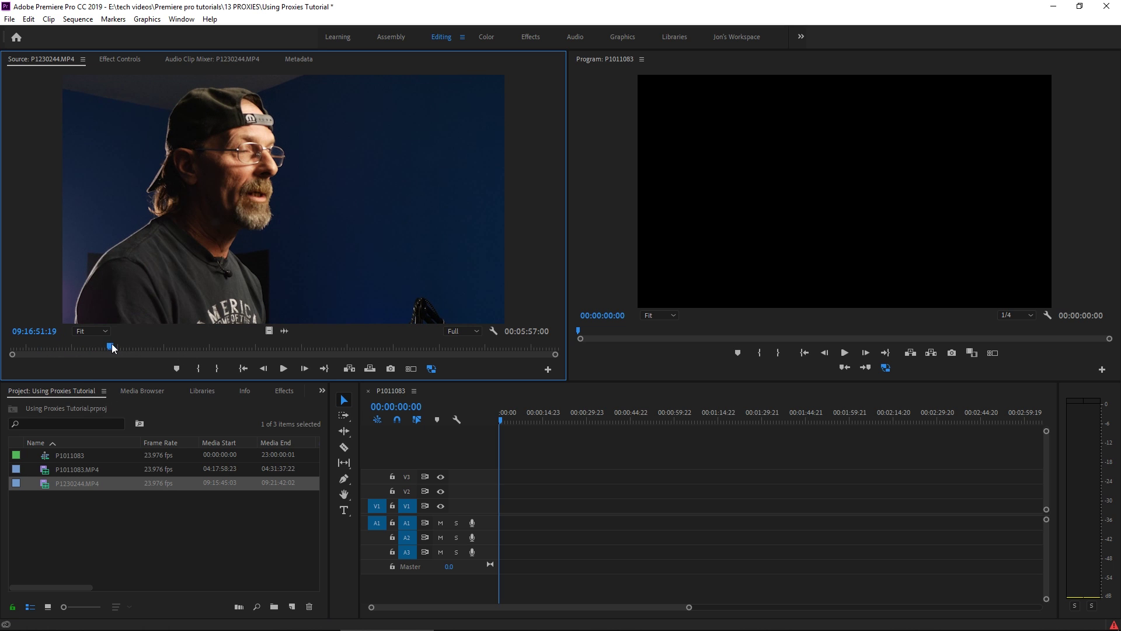
left_click_drag(113, 348, 142, 346)
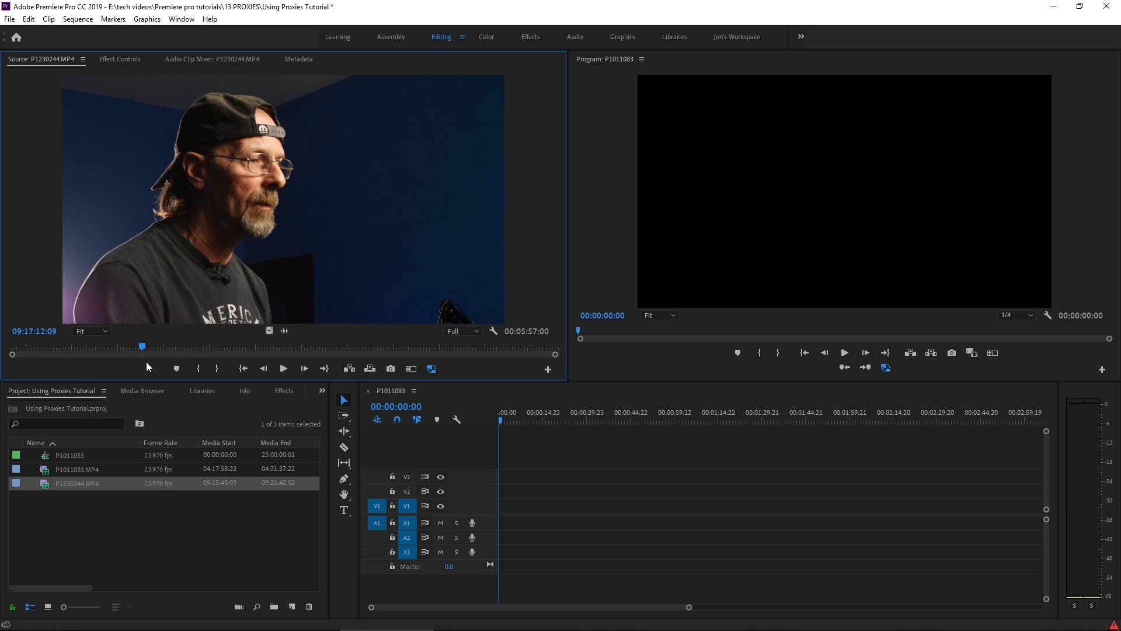
double_click(46, 469)
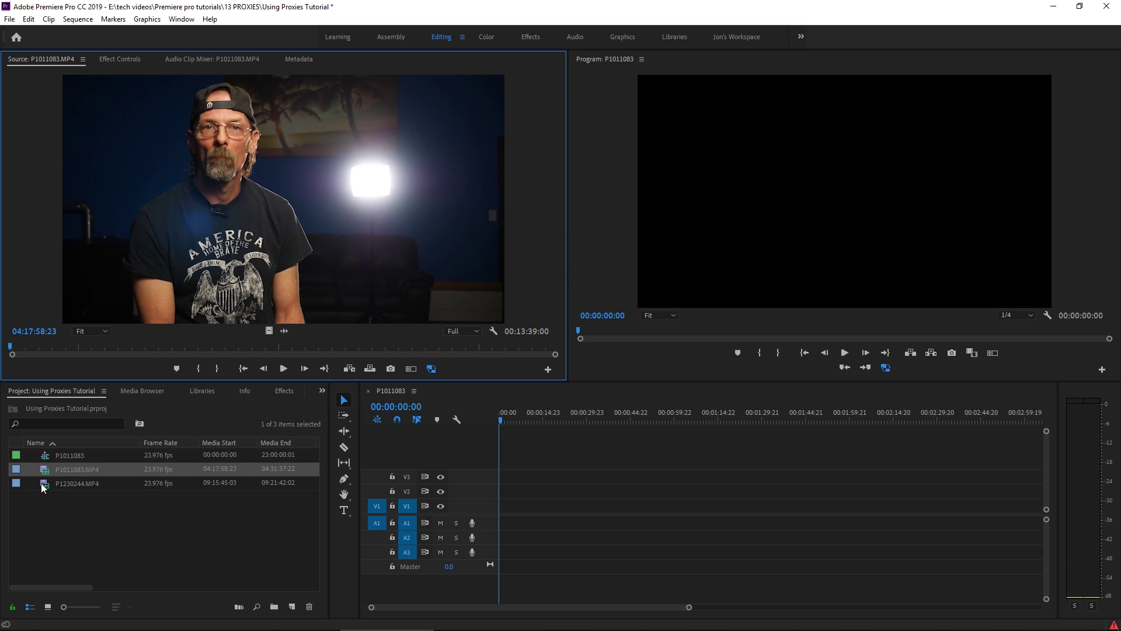
Select both MP4 clips and start a Multi-Camera Source Sequence, moving its dialog into place
left_click(41, 483, "shift")
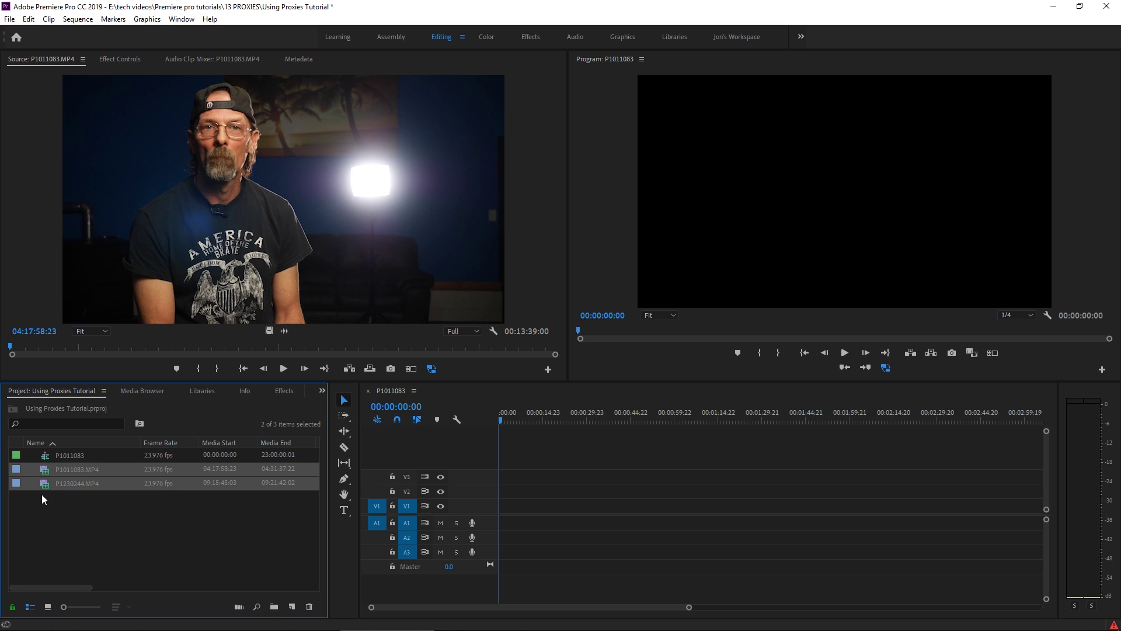
right_click(44, 482)
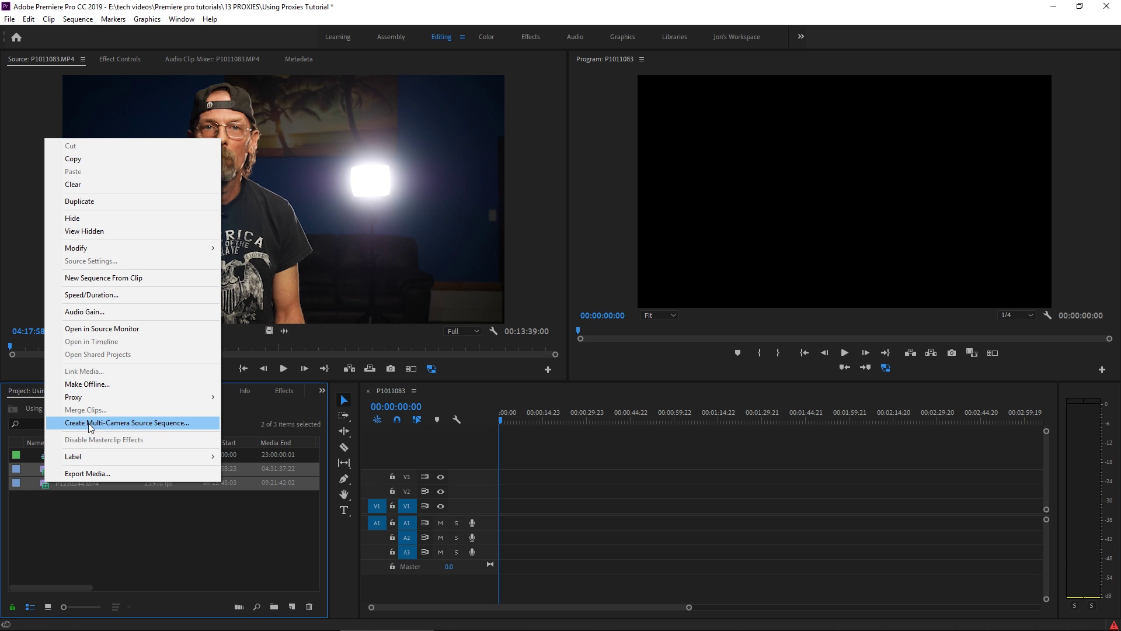
left_click(178, 424)
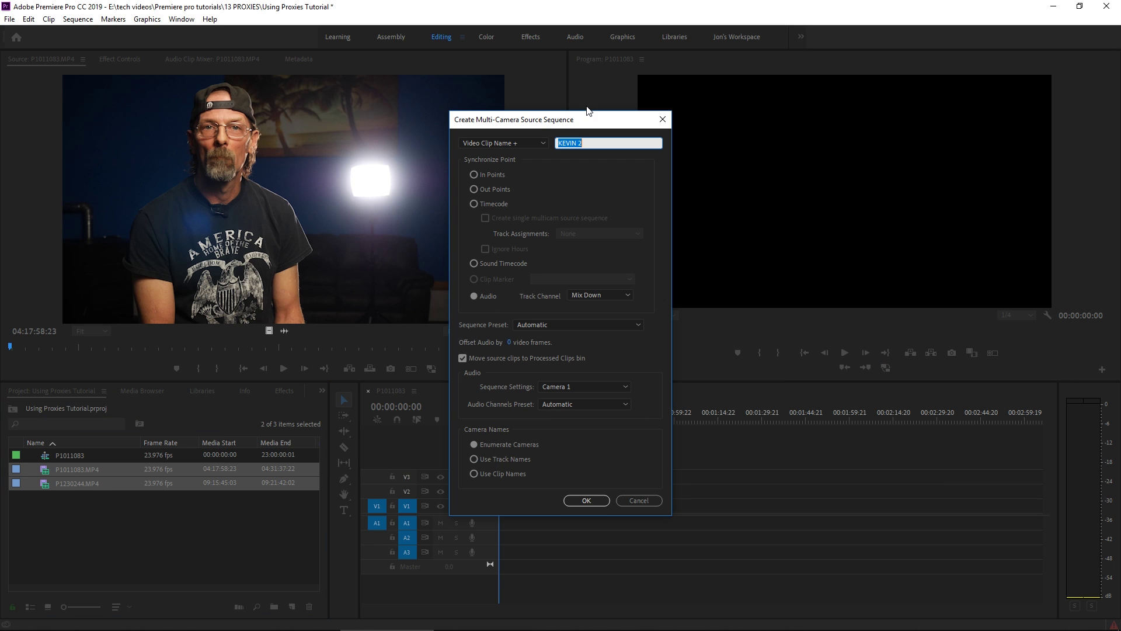
left_click_drag(602, 122, 601, 154)
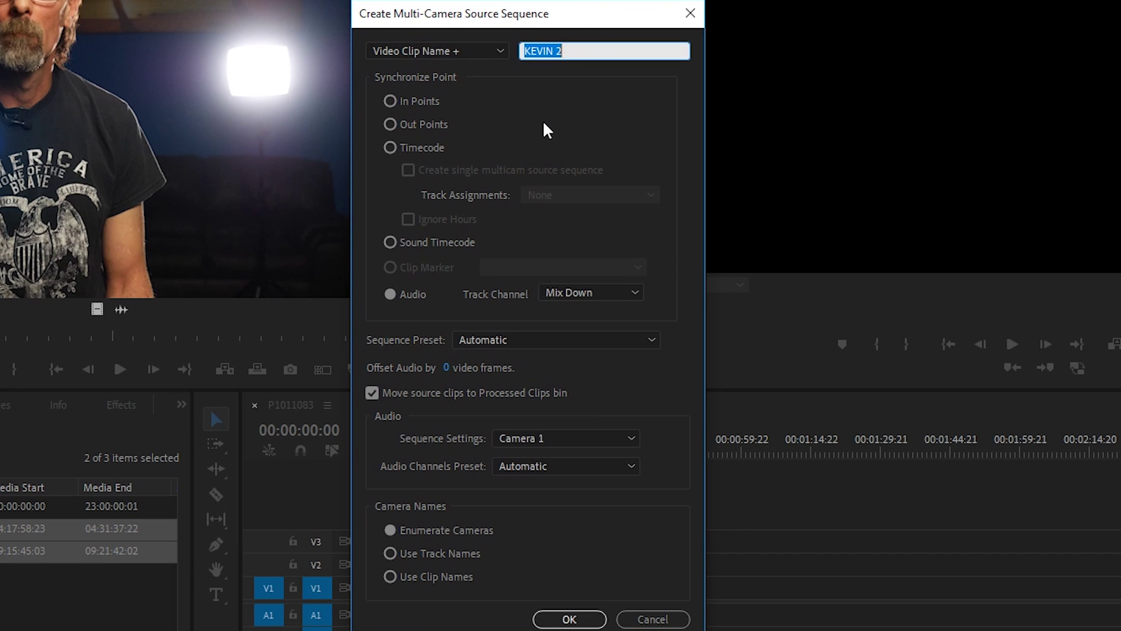
left_click_drag(501, 18, 513, 16)
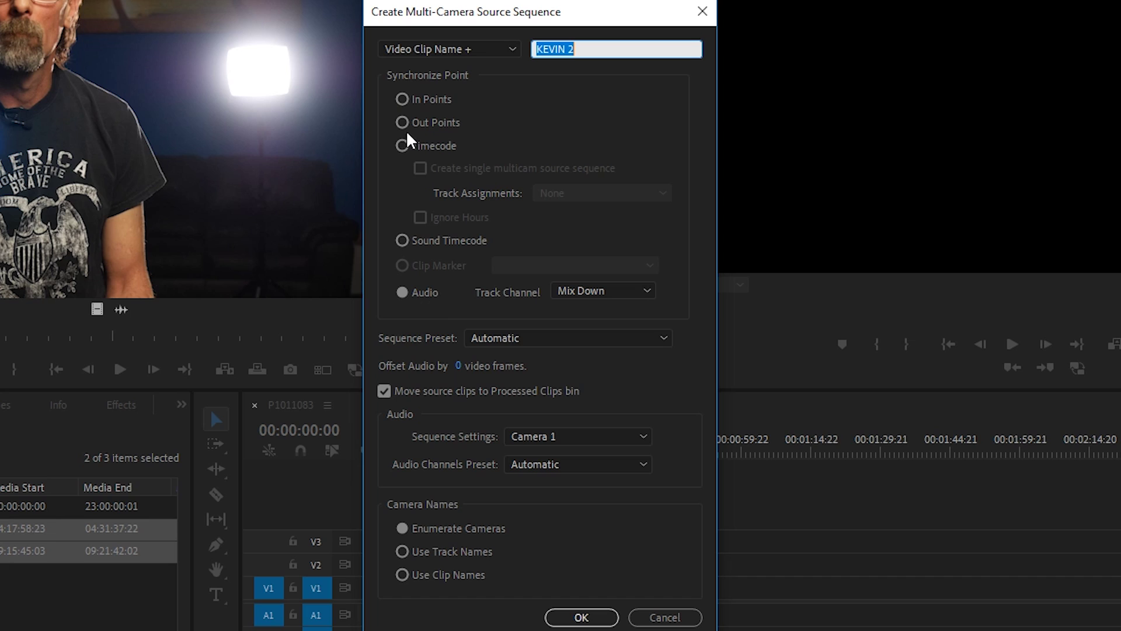
left_click(408, 98)
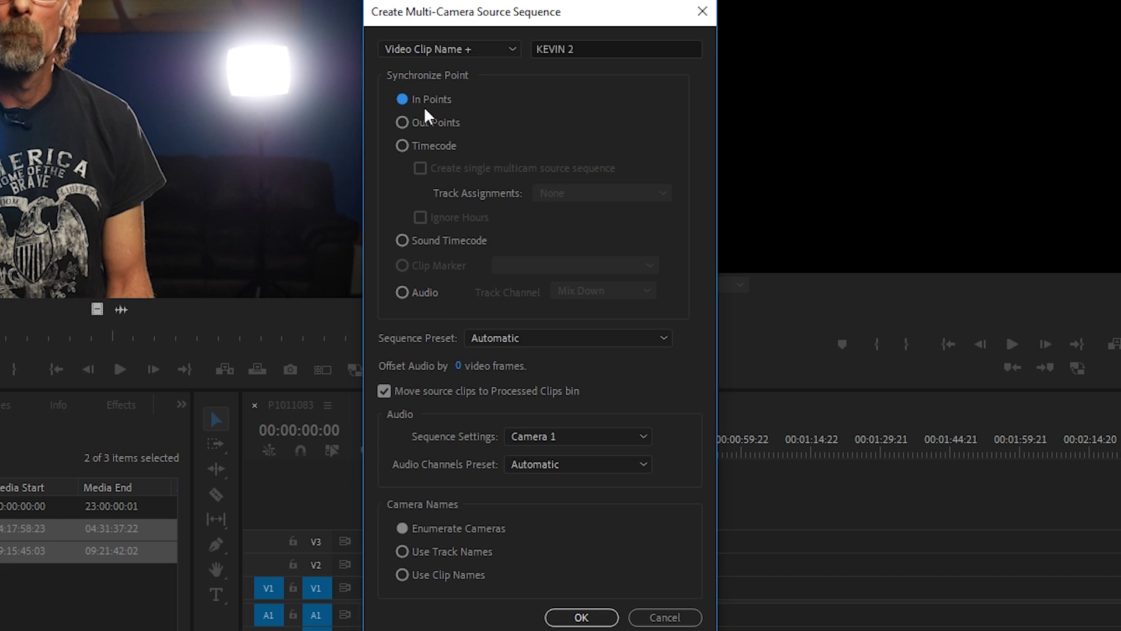
left_click(398, 142)
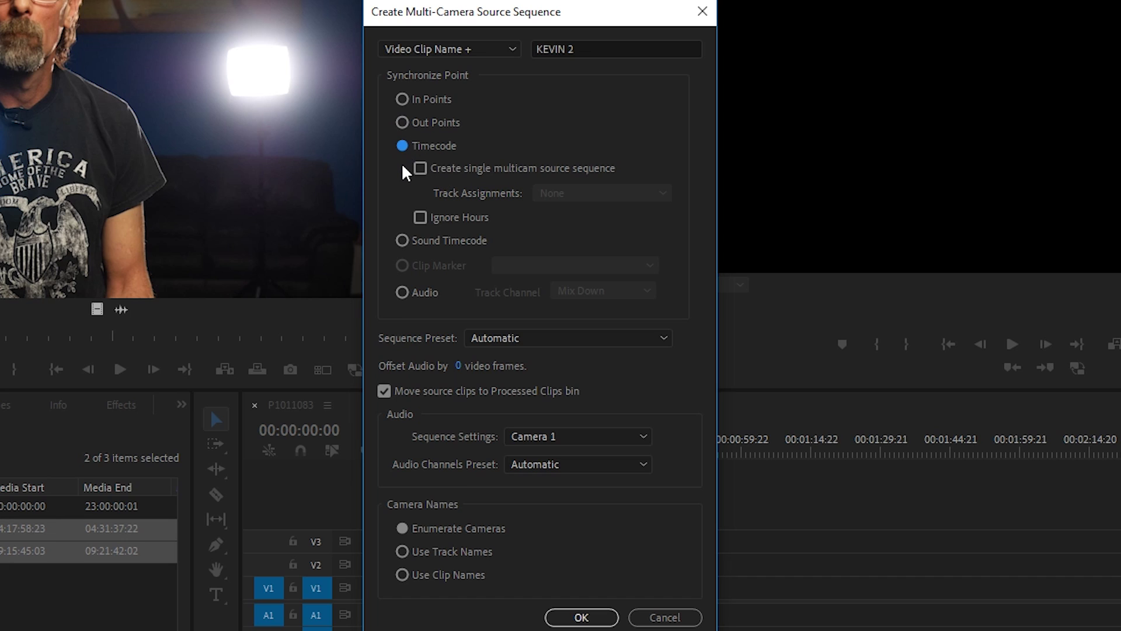
left_click(414, 242)
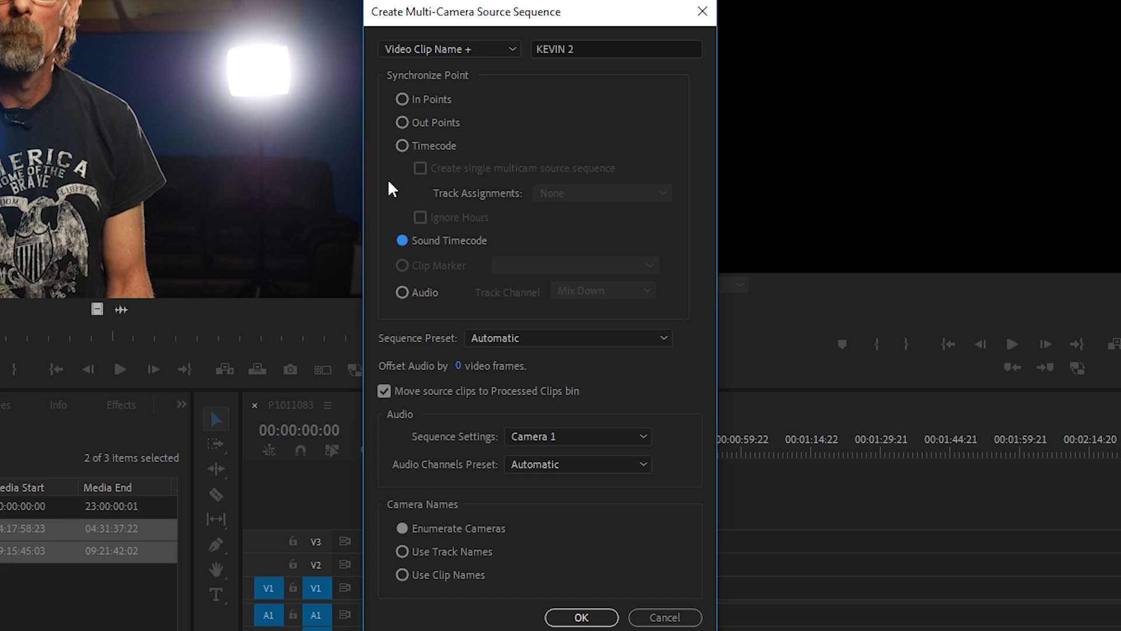
left_click(403, 293)
left_click(642, 292)
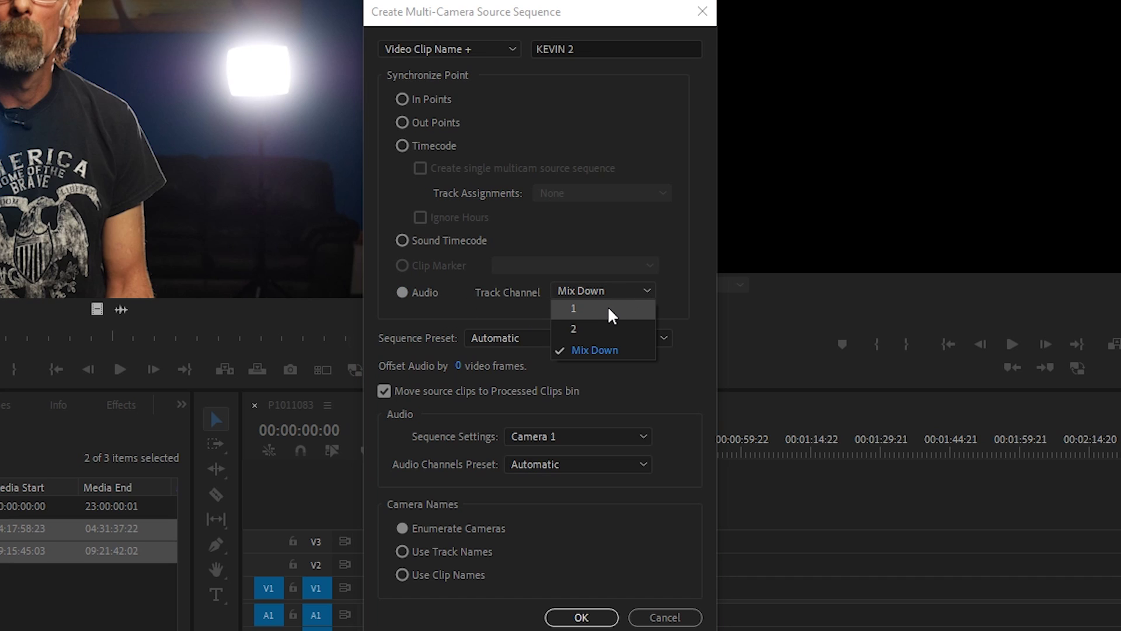
left_click(605, 350)
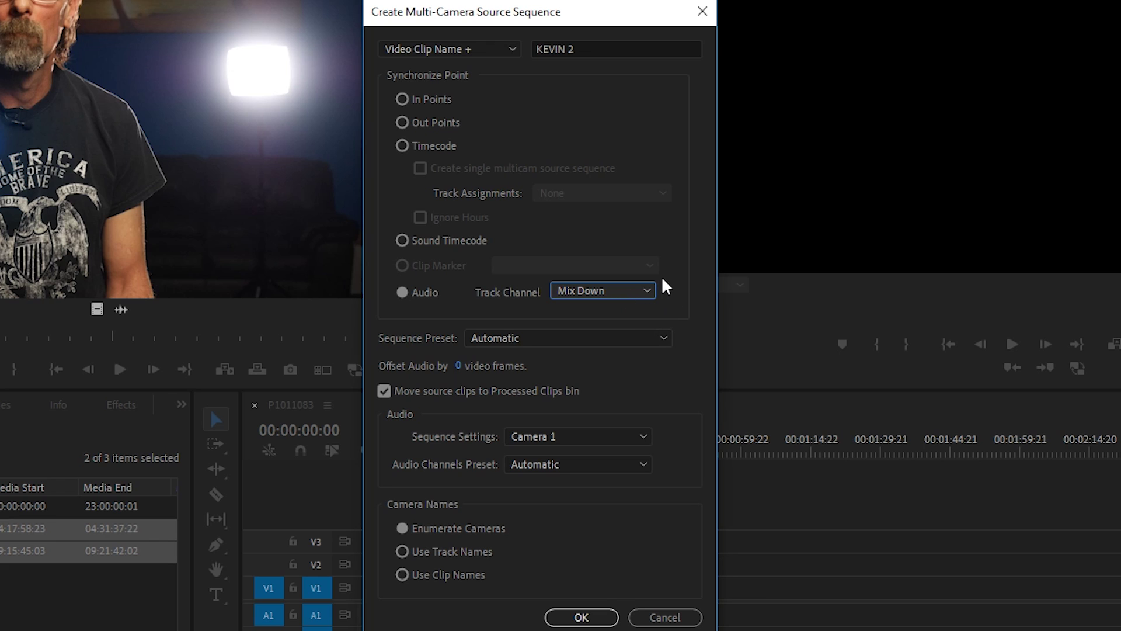
left_click(564, 337)
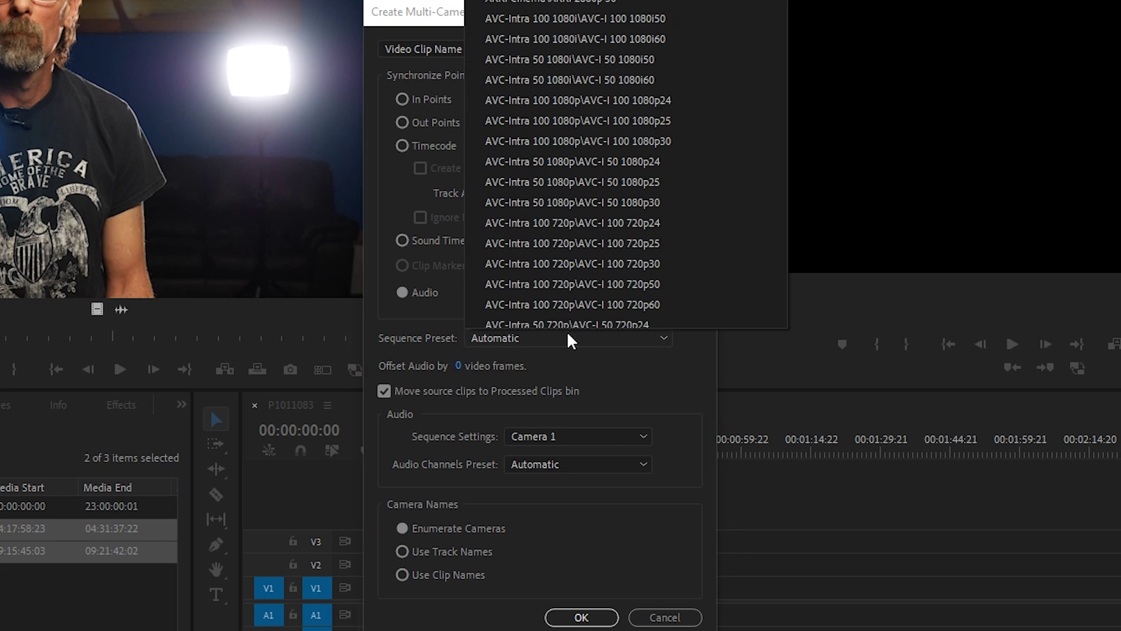
left_click(583, 365)
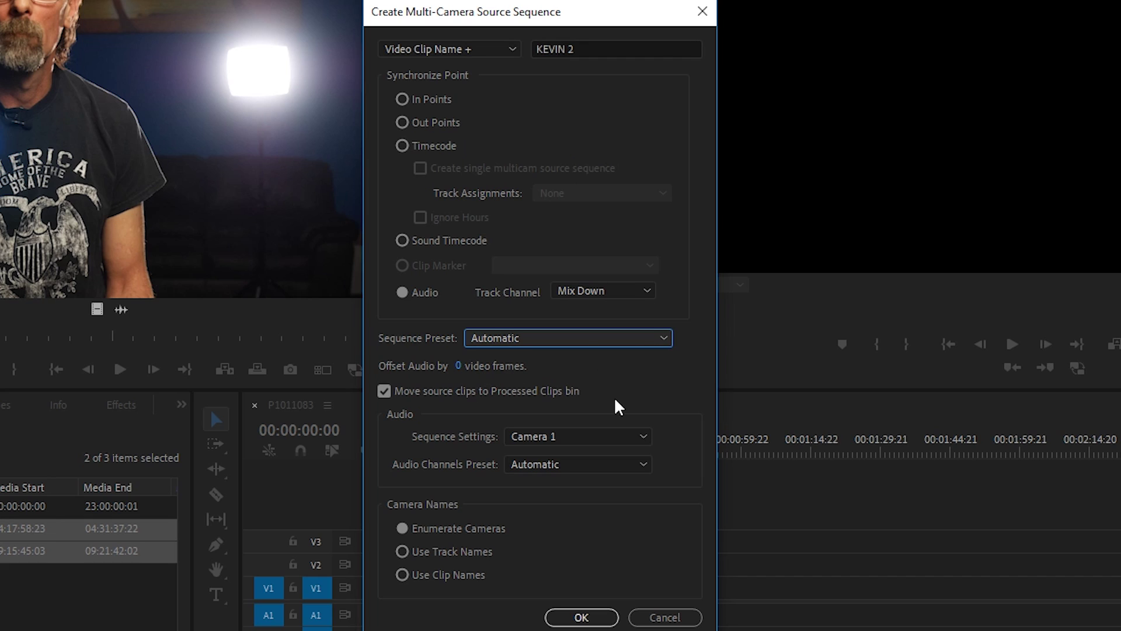
left_click(605, 435)
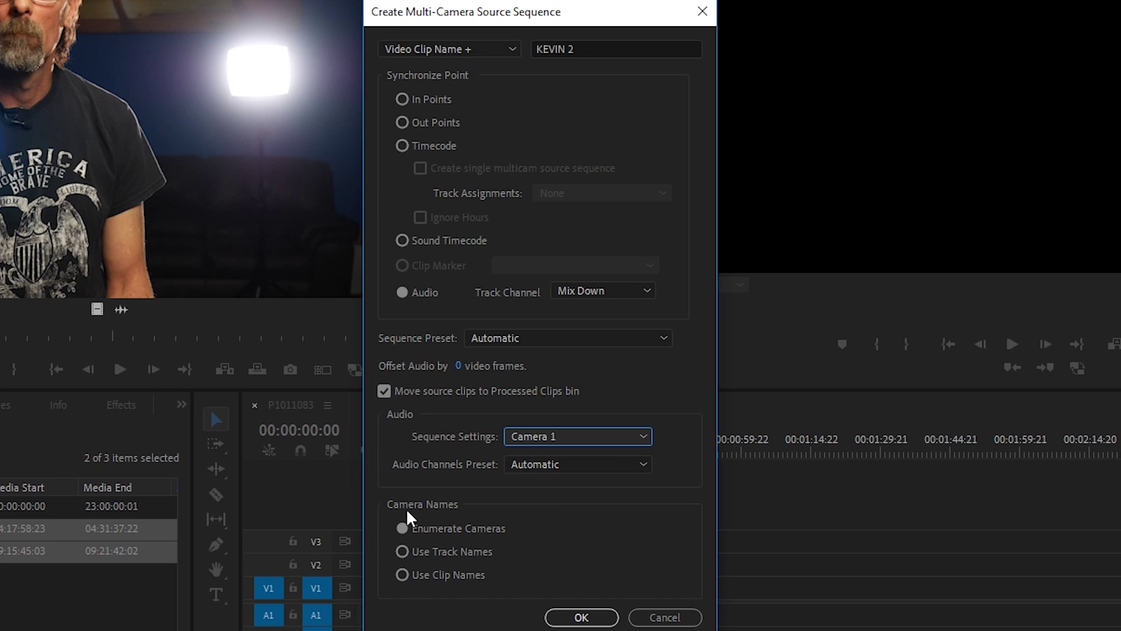
left_click(582, 617)
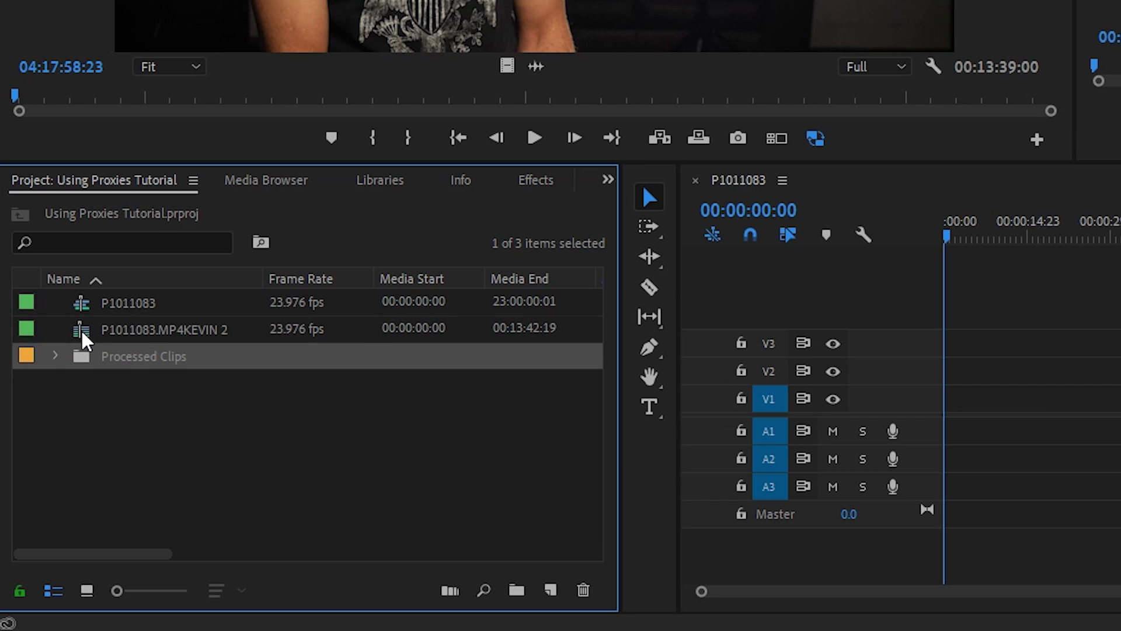
Load P1011083.MP4KEVIN 2 into the Source monitor and switch to Multi-Camera view
double_click(82, 333)
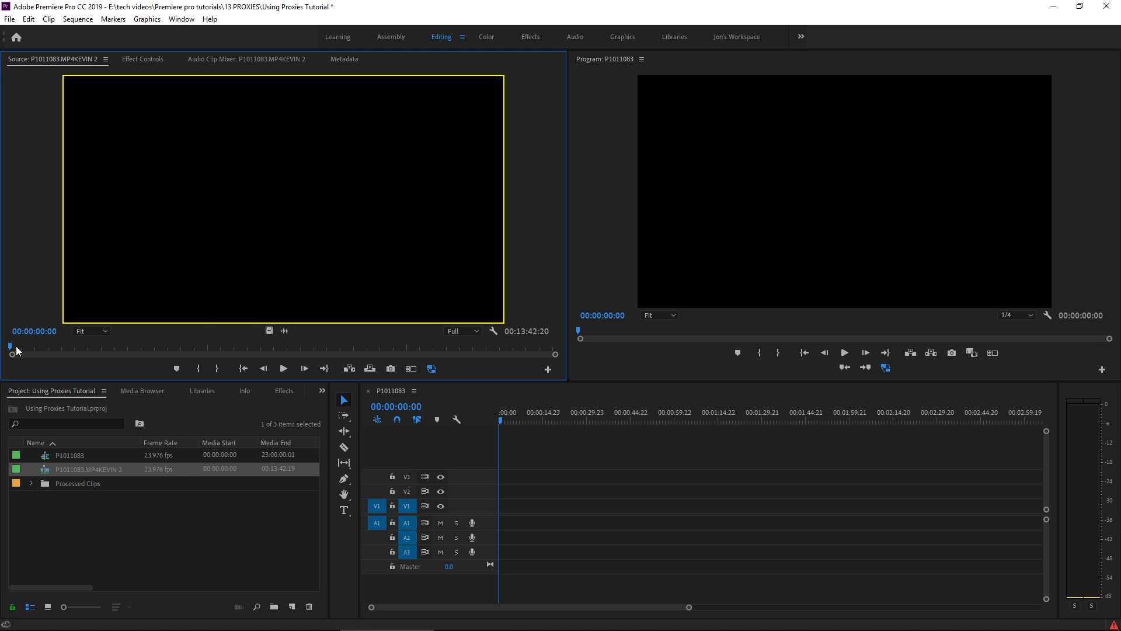
left_click_drag(17, 350, 26, 348)
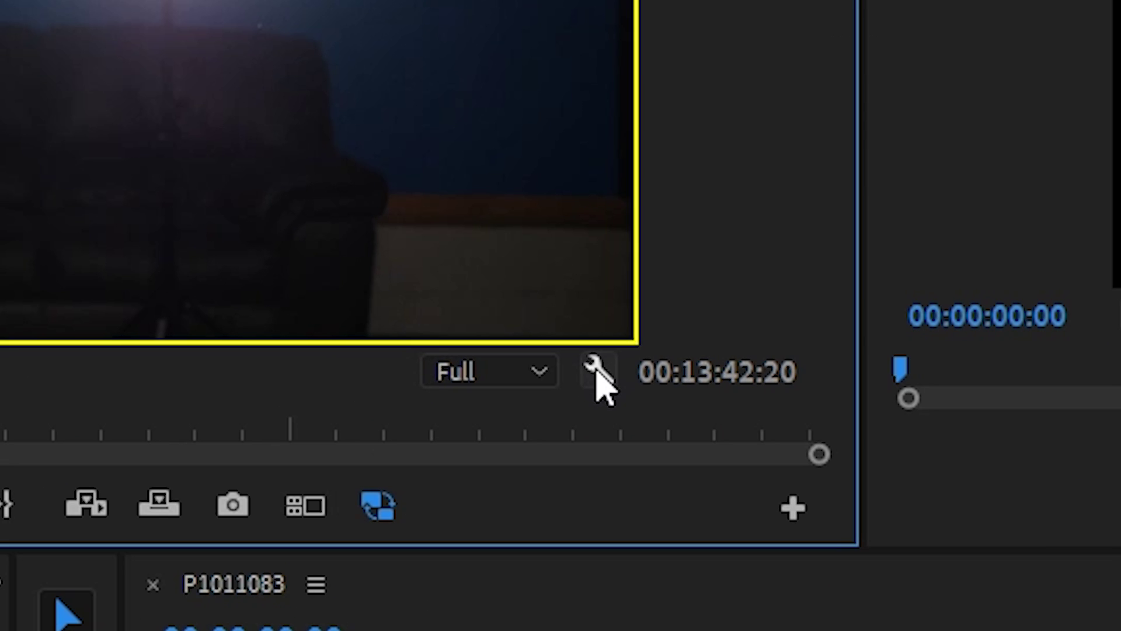
left_click(598, 374)
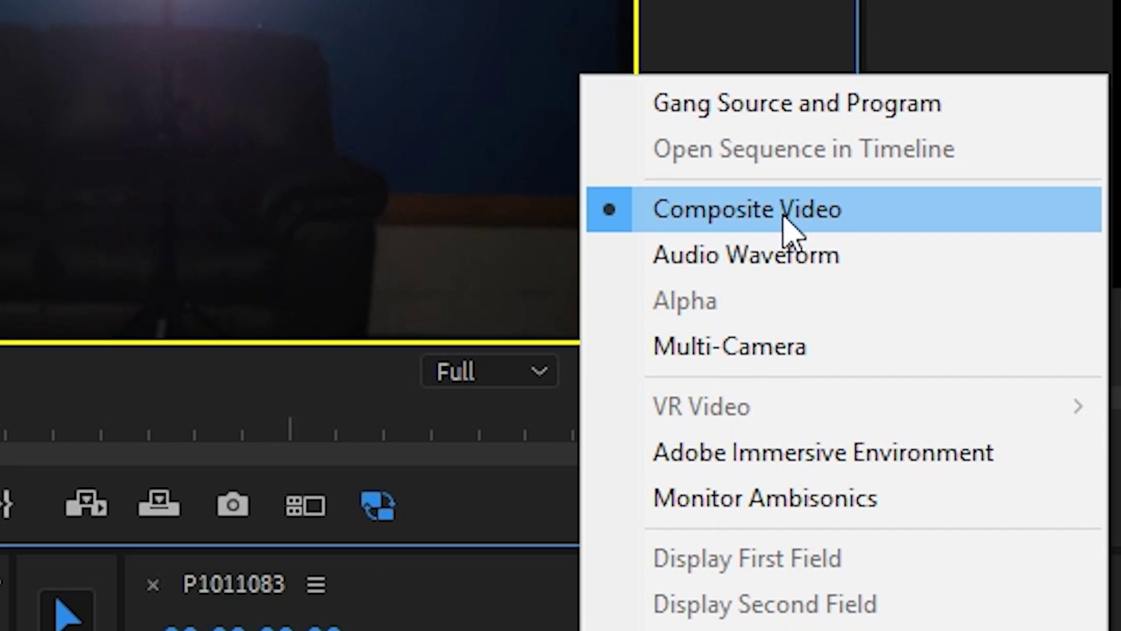
left_click(756, 353)
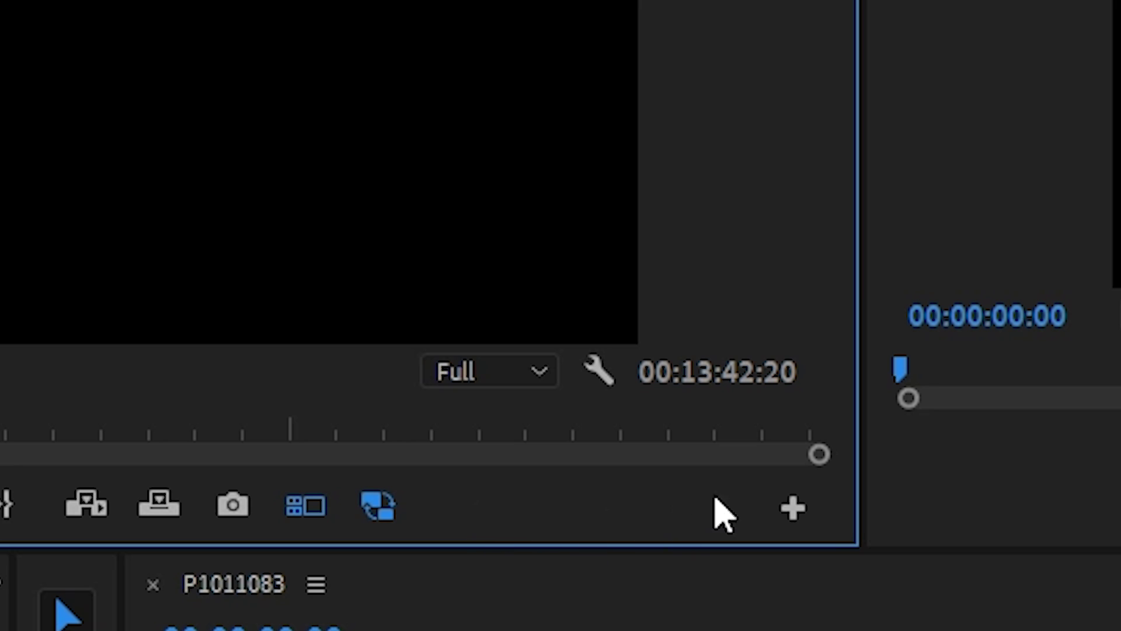
Add a Toggle Multi-Camera View button to the Source monitor bar, then turn multi-camera view off
left_click(793, 508)
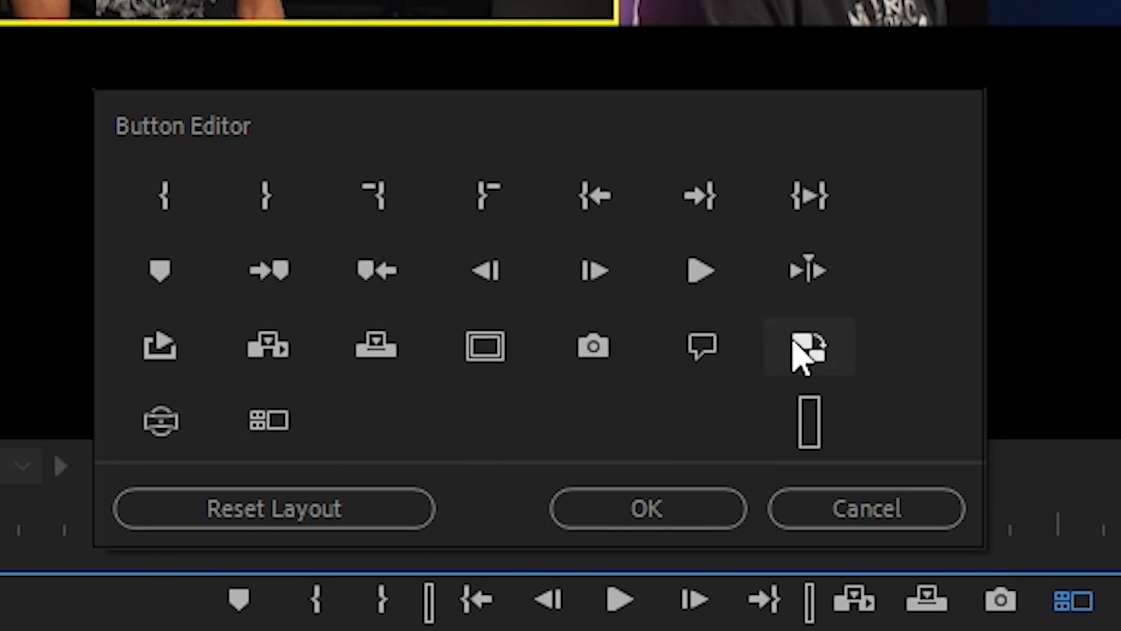
left_click_drag(271, 421, 710, 429)
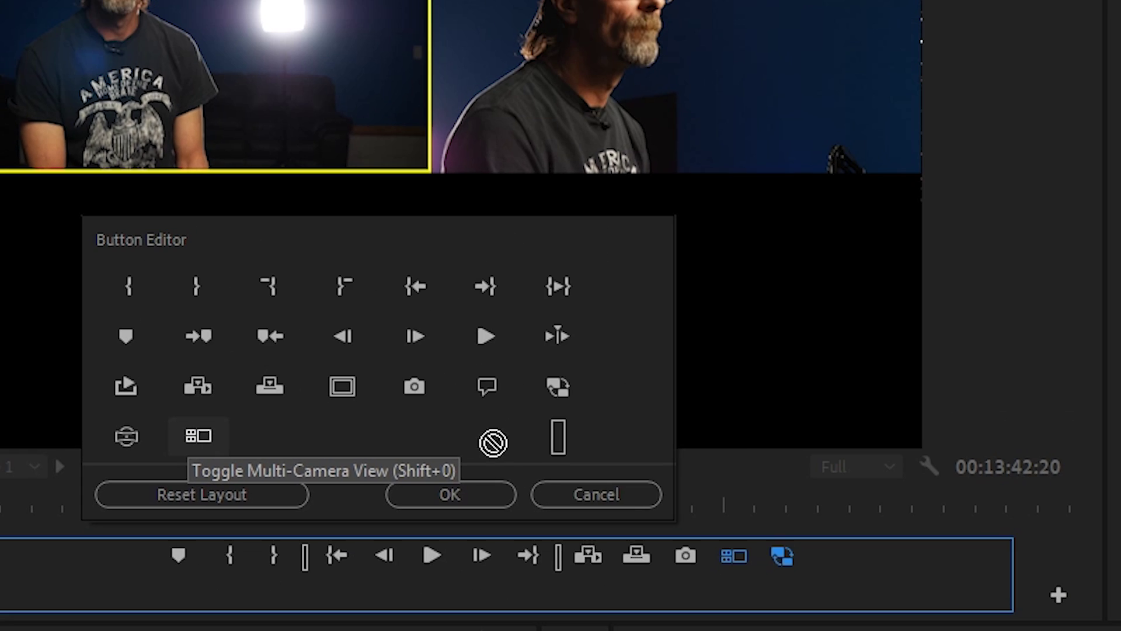
left_click_drag(493, 443, 730, 564)
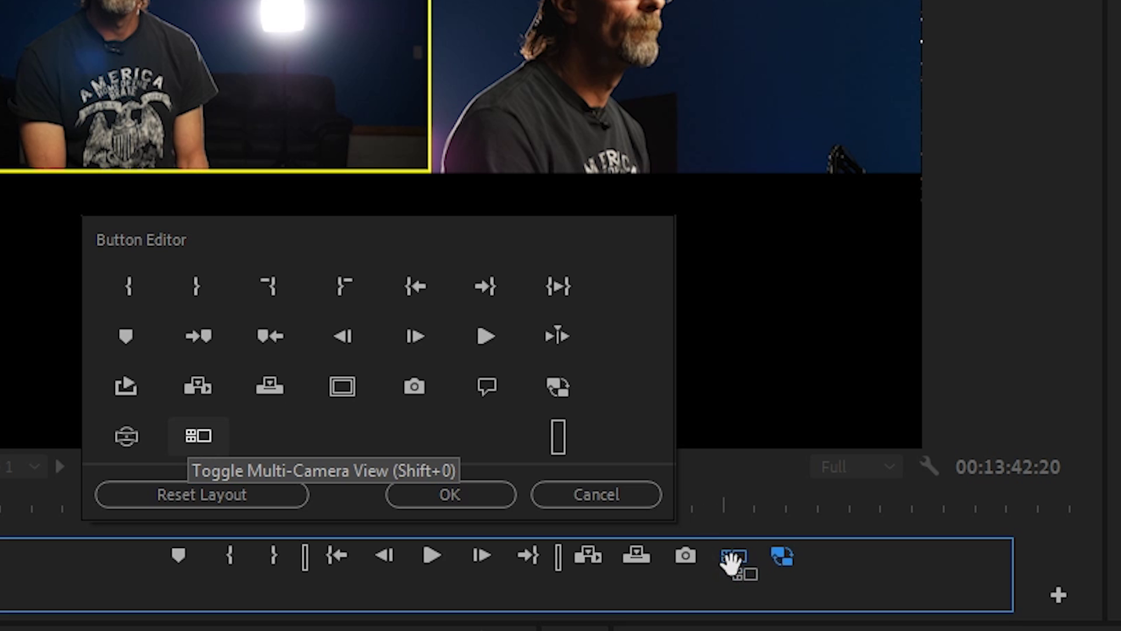
left_click(491, 485)
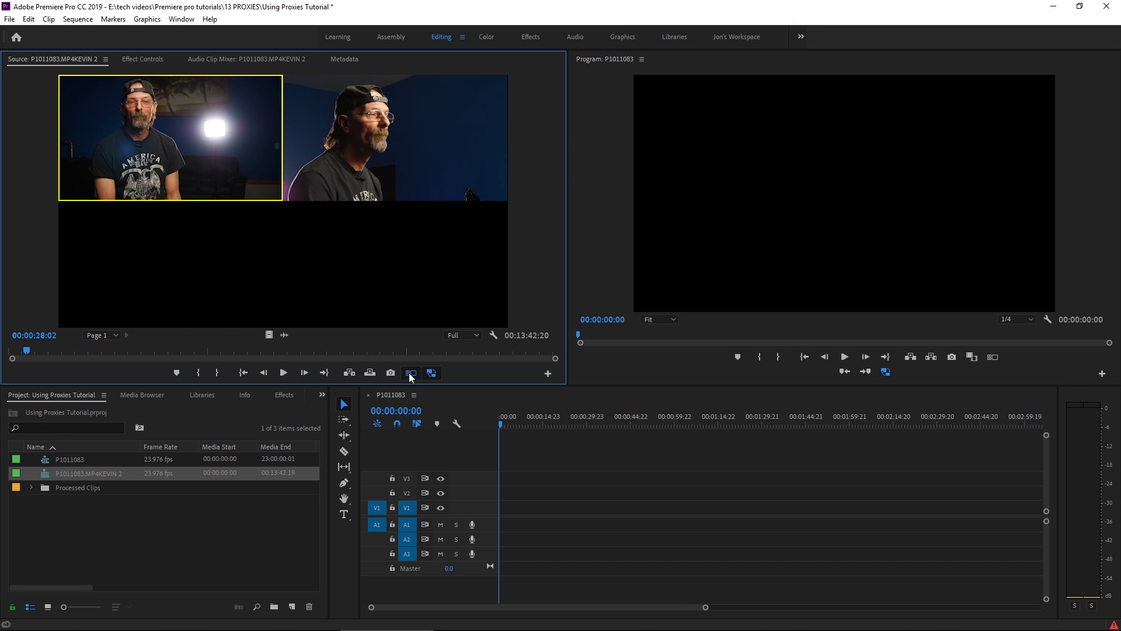
left_click(411, 374)
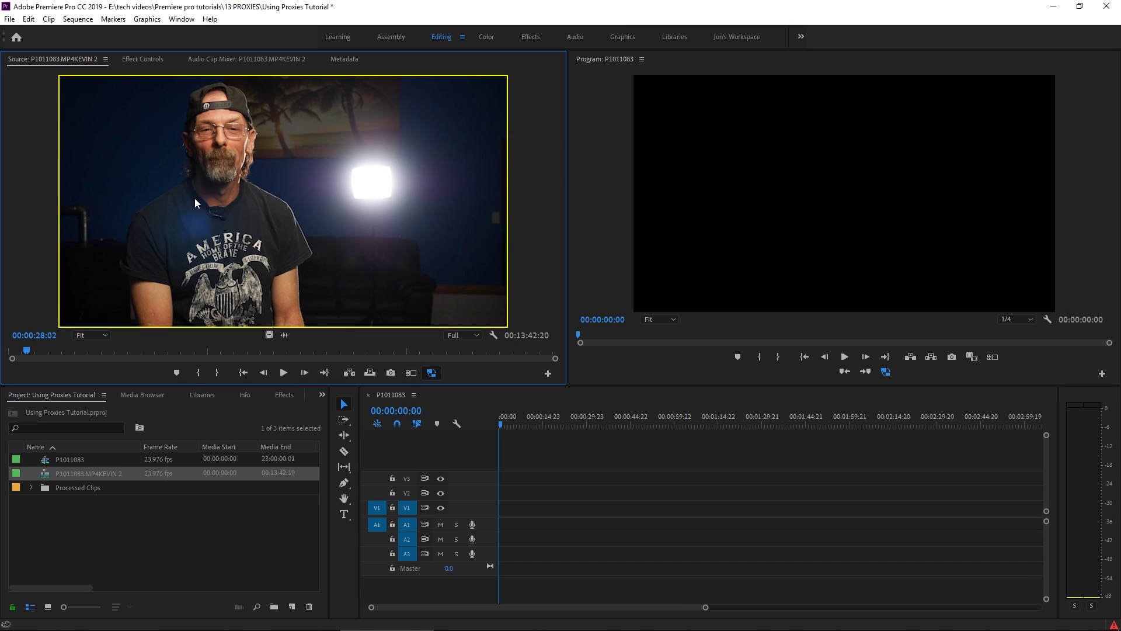
With multi-camera view on, mark In at 00:02:41:14 and Out at 00:02:45:00
left_click(411, 374)
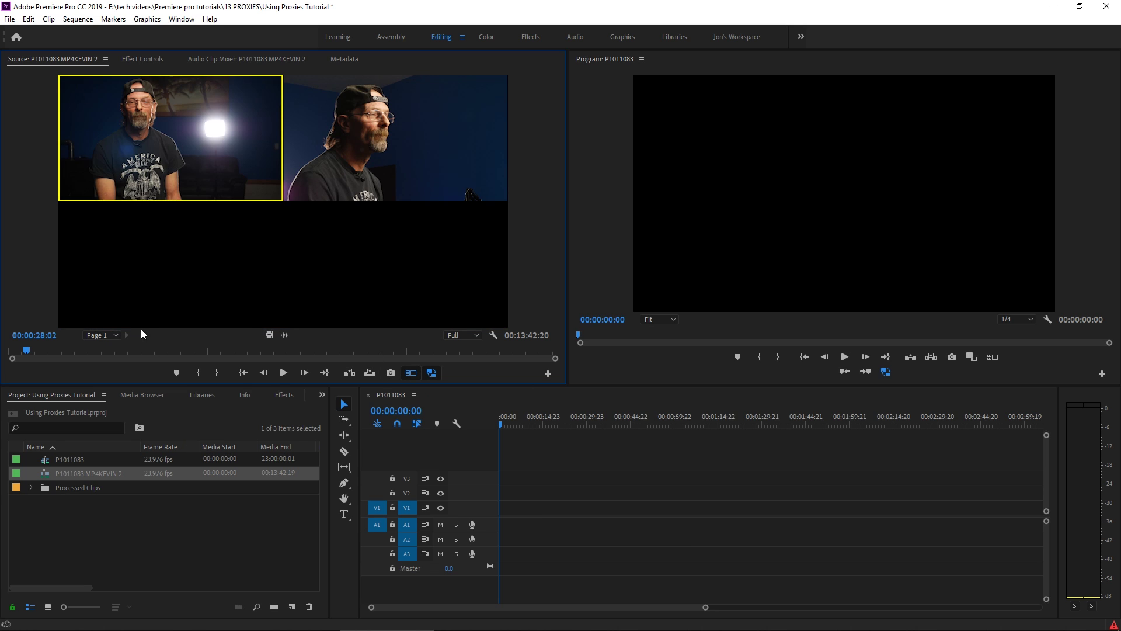
left_click(116, 351)
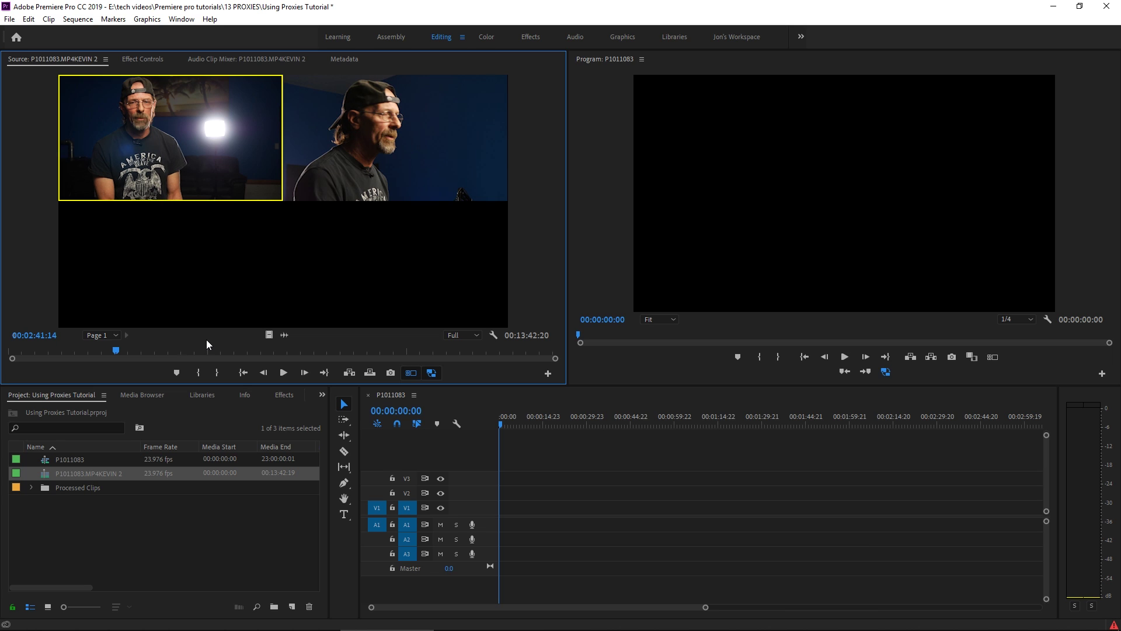
key("i")
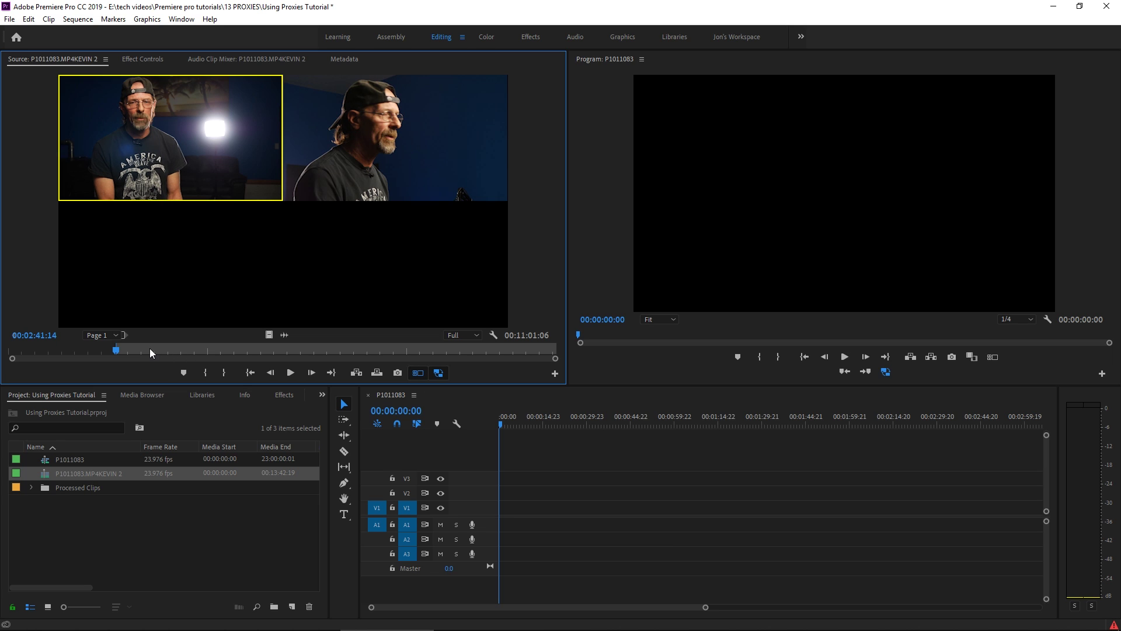
key("space")
key("o")
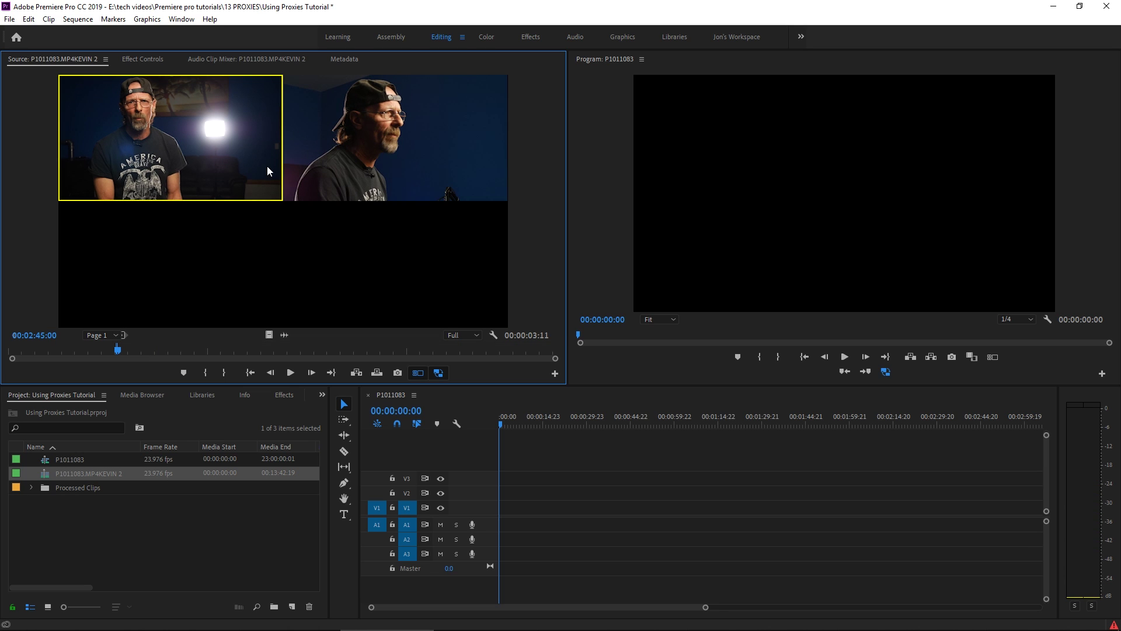
Choose camera 2 as the active angle and drop the marked section at the sequence start
left_click(366, 140)
left_click(261, 152)
left_click(373, 151)
left_click(247, 153)
left_click(346, 176)
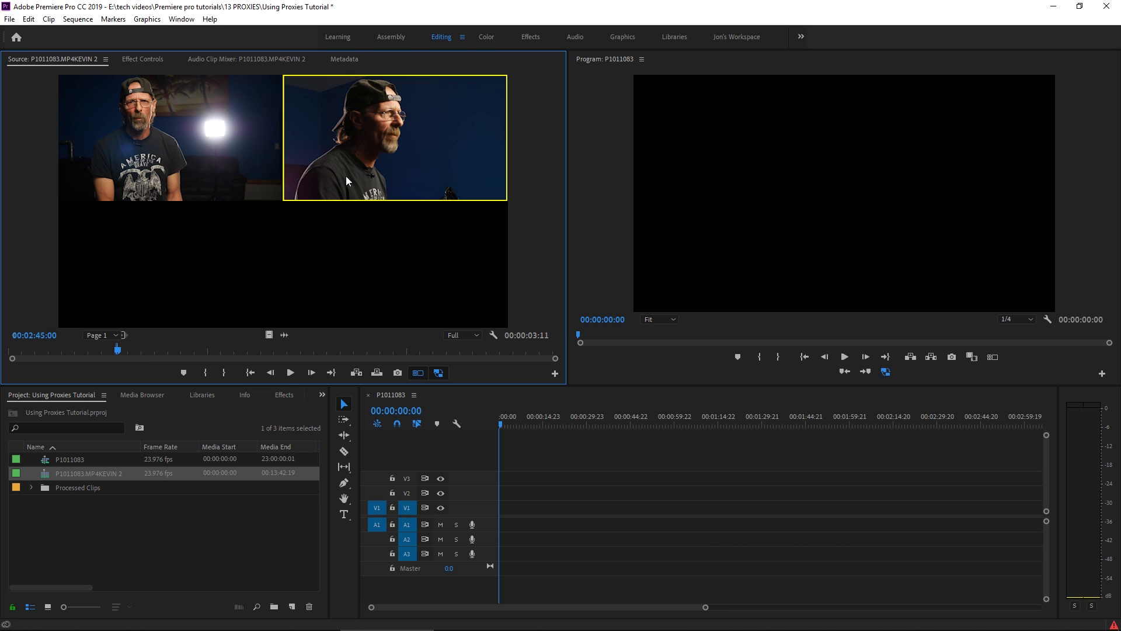
left_click_drag(525, 494, 523, 501)
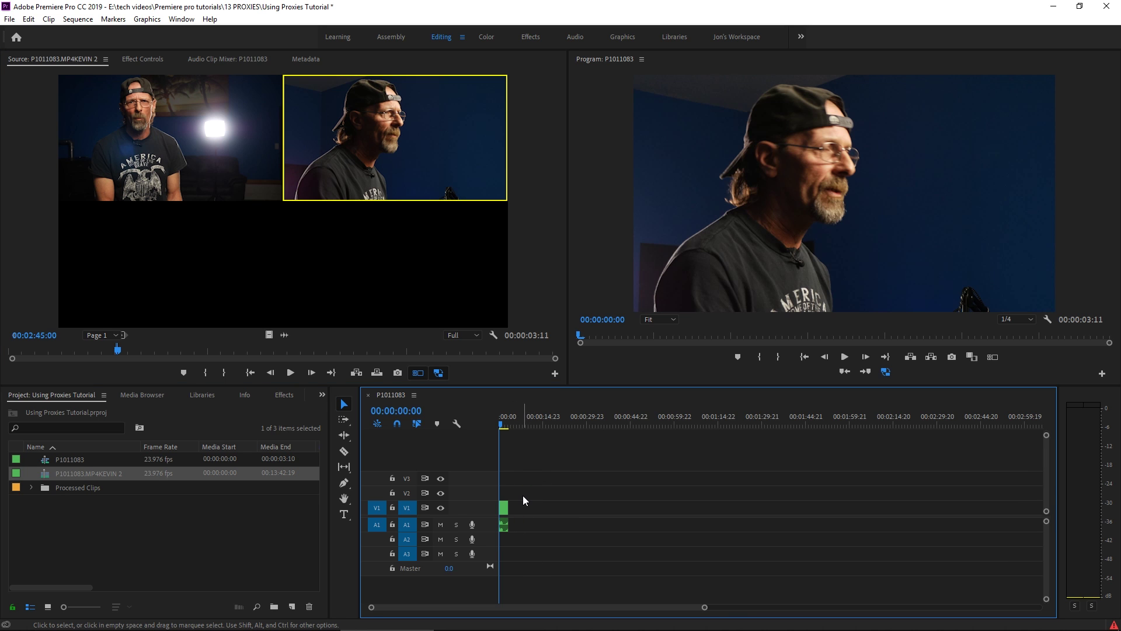
Mark a new source In at 00:04:22:14 and Out at 00:07:35:18
key("space")
key("equal")
key("equal")
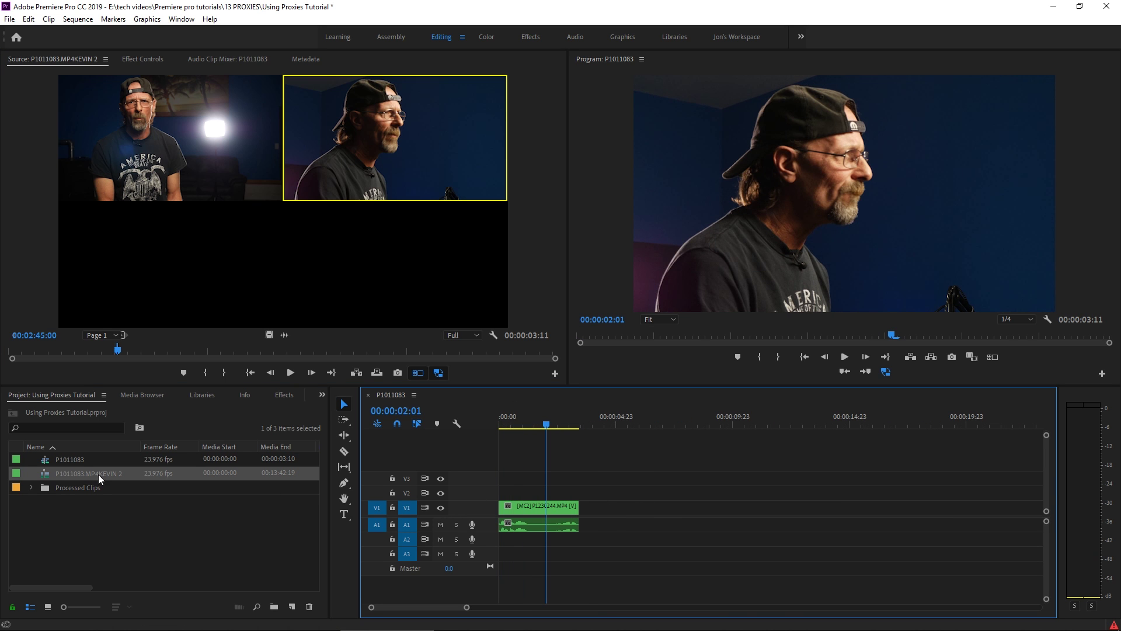
left_click(183, 350)
left_click(205, 372)
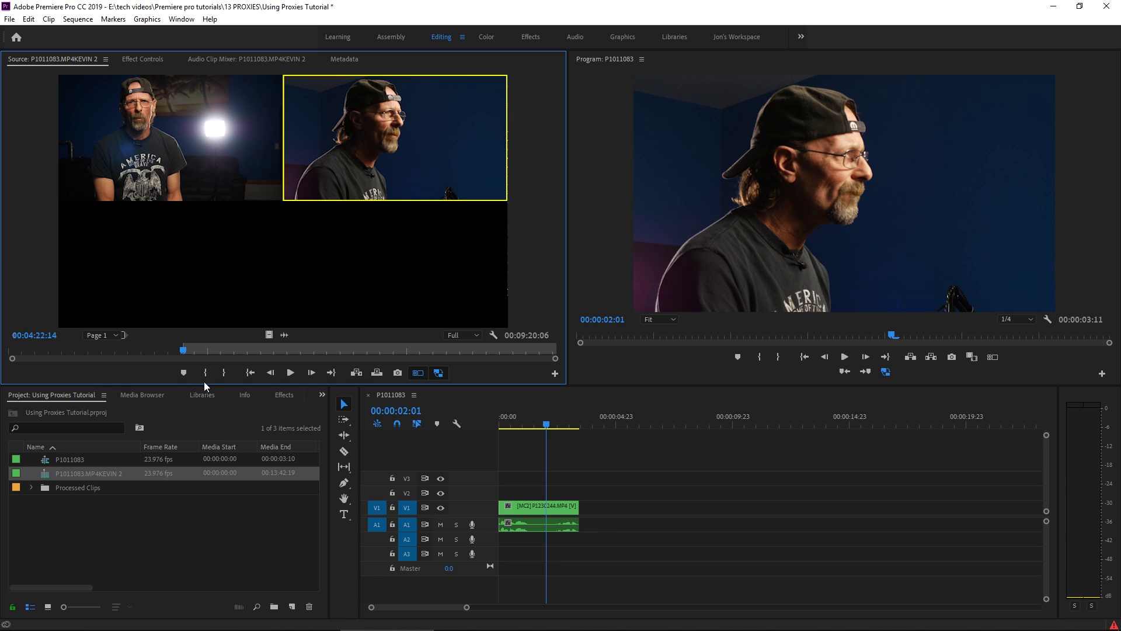
left_click_drag(282, 351, 310, 350)
key("o")
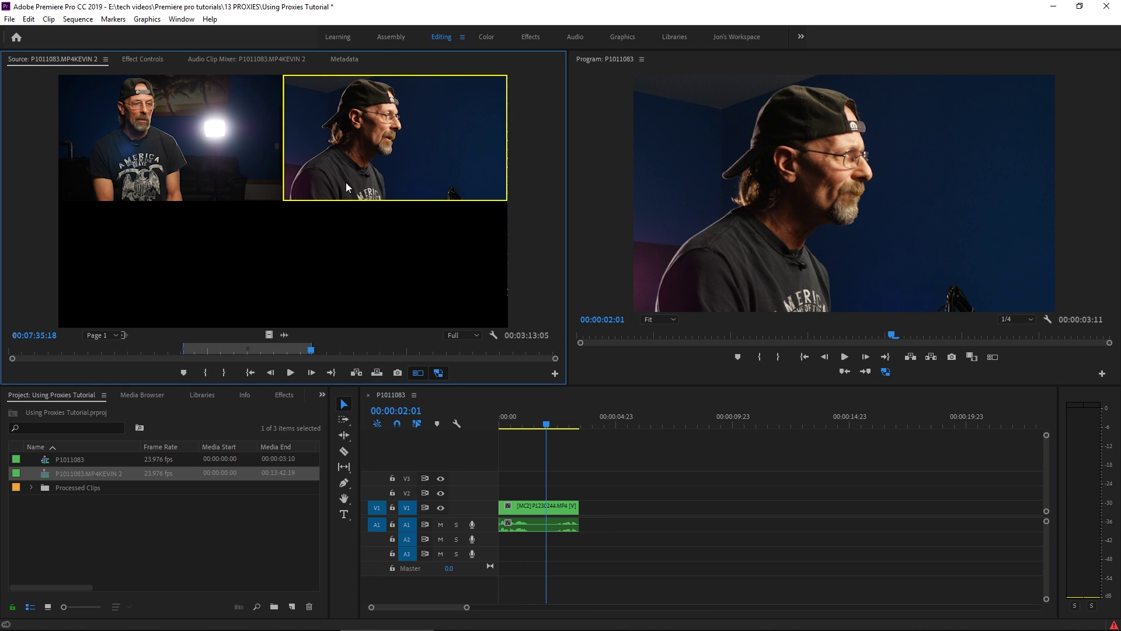
Place the marked section after the first clip and show all angles in the Program monitor
left_click_drag(346, 186, 650, 498)
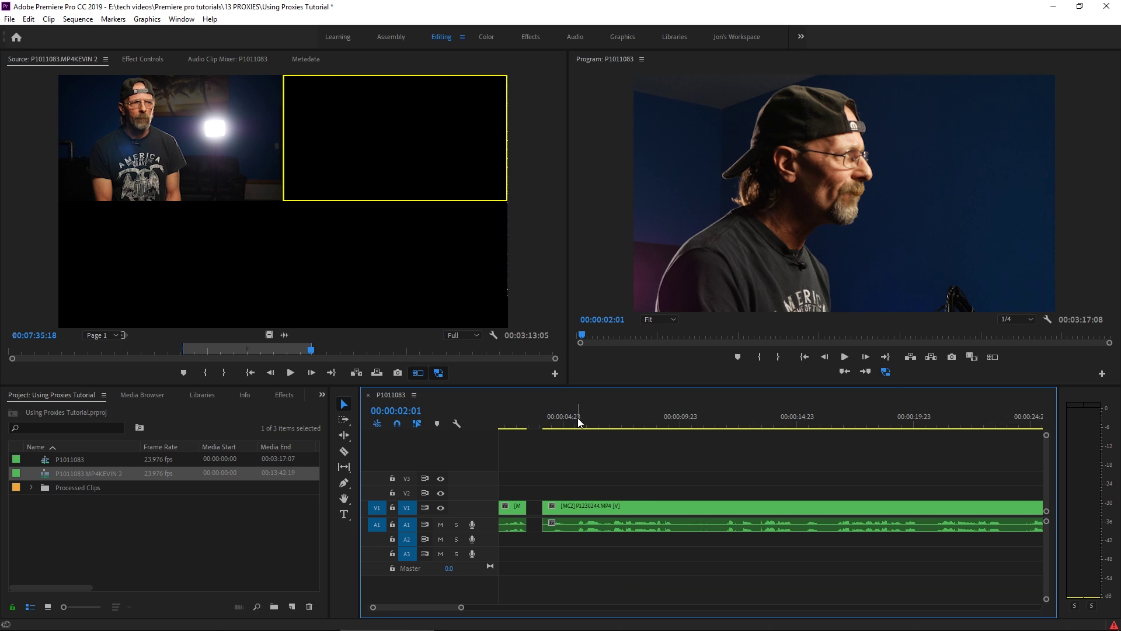
key("Down")
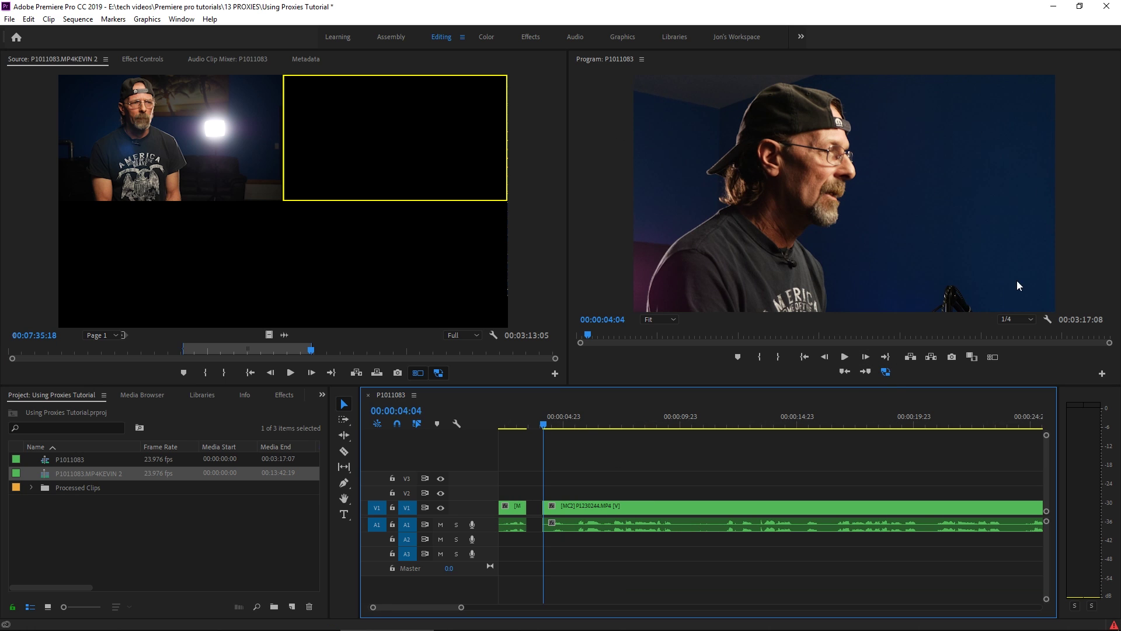
left_click(992, 357)
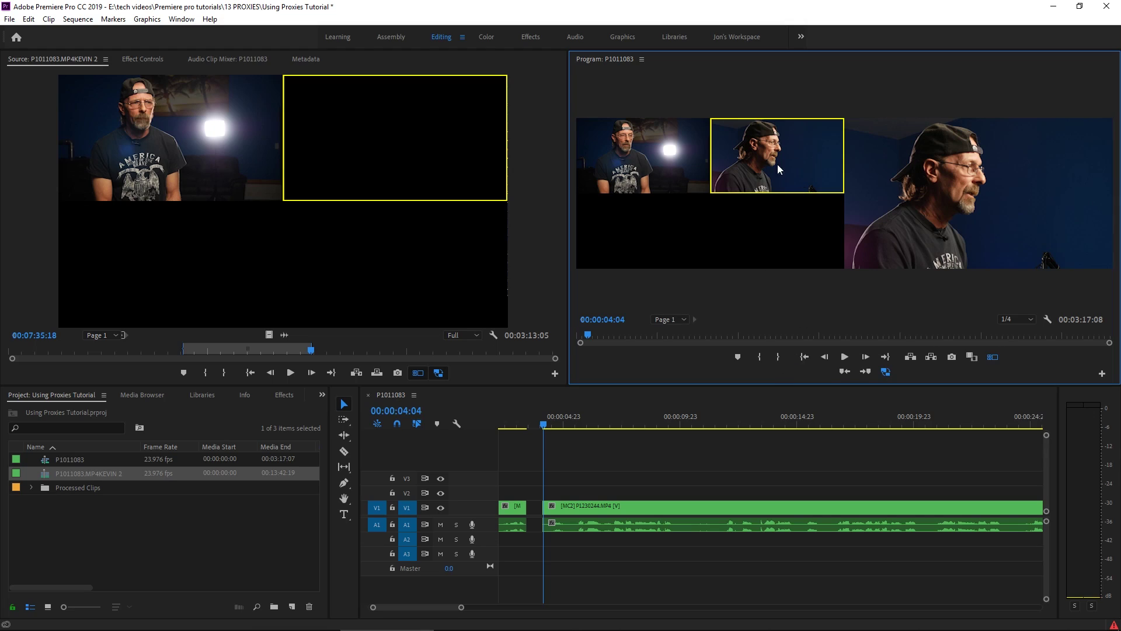
During playback cut to camera 1 then back to camera 2, and replay from 00:00:08:03
key("space")
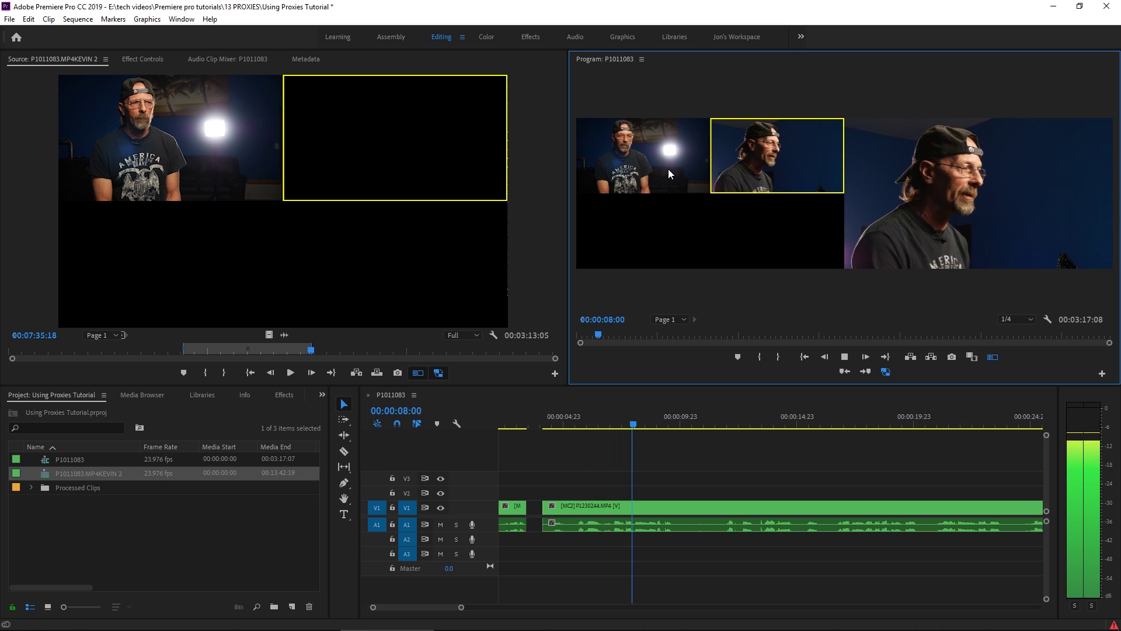
left_click(652, 163)
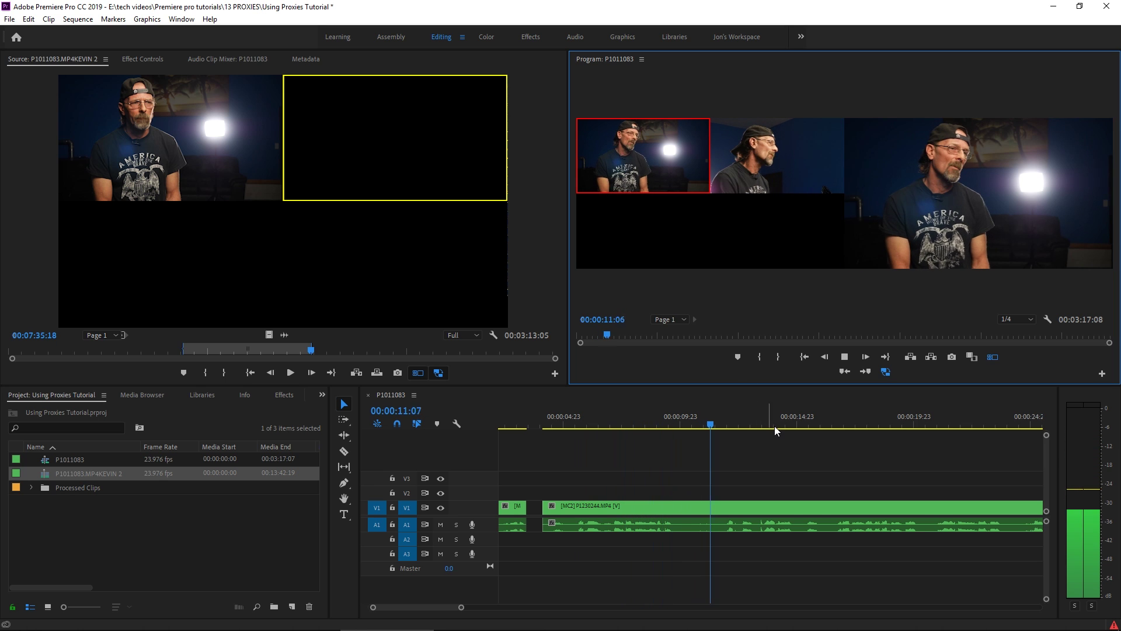
left_click(786, 155)
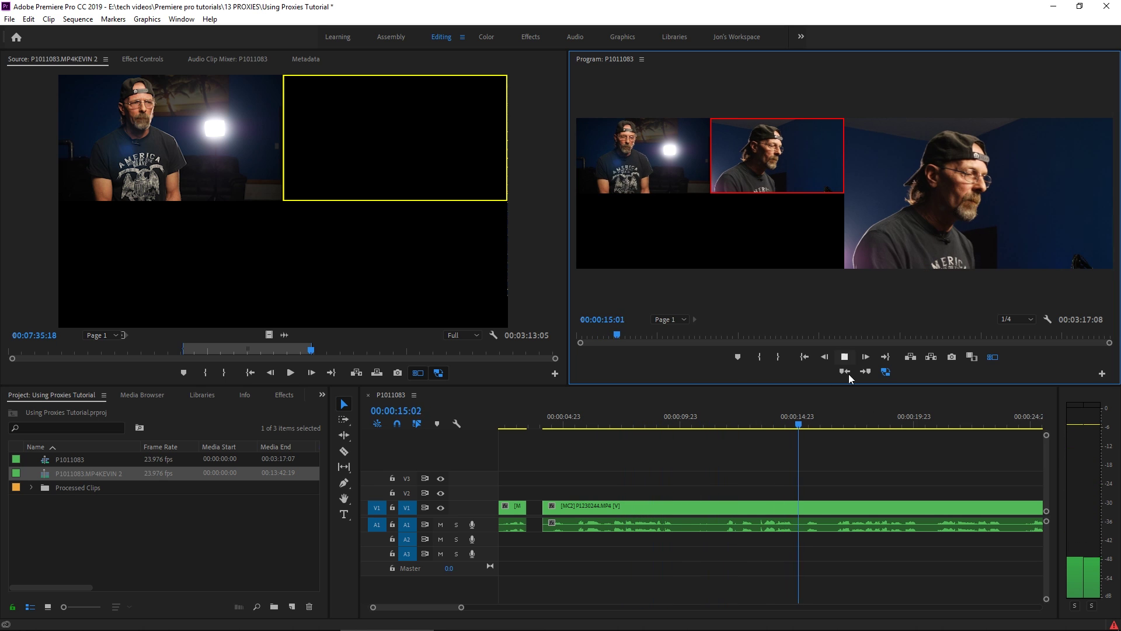
key("space")
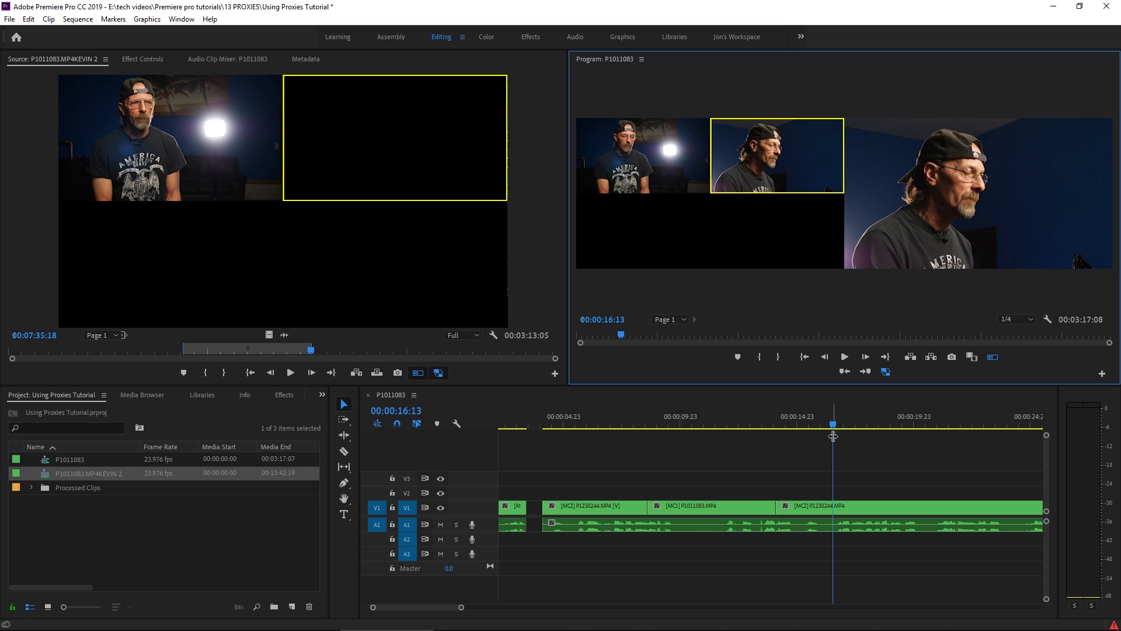
left_click(636, 444)
key("space")
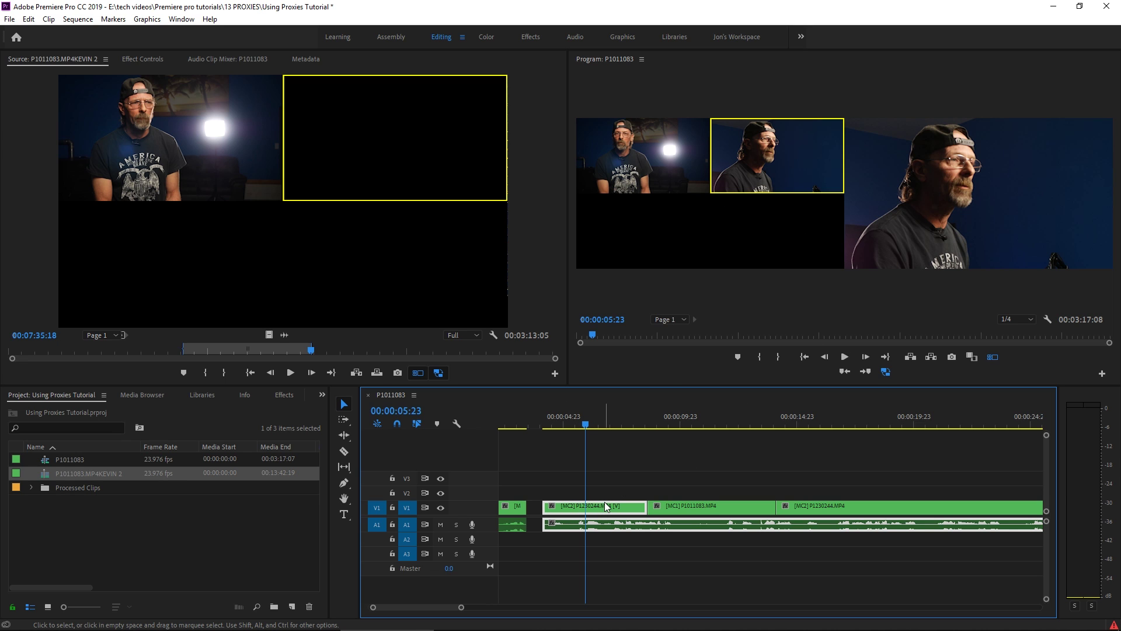
Switch the first camera 2 section to camera 1 and roll its cut 16 frames earlier
left_click(644, 169)
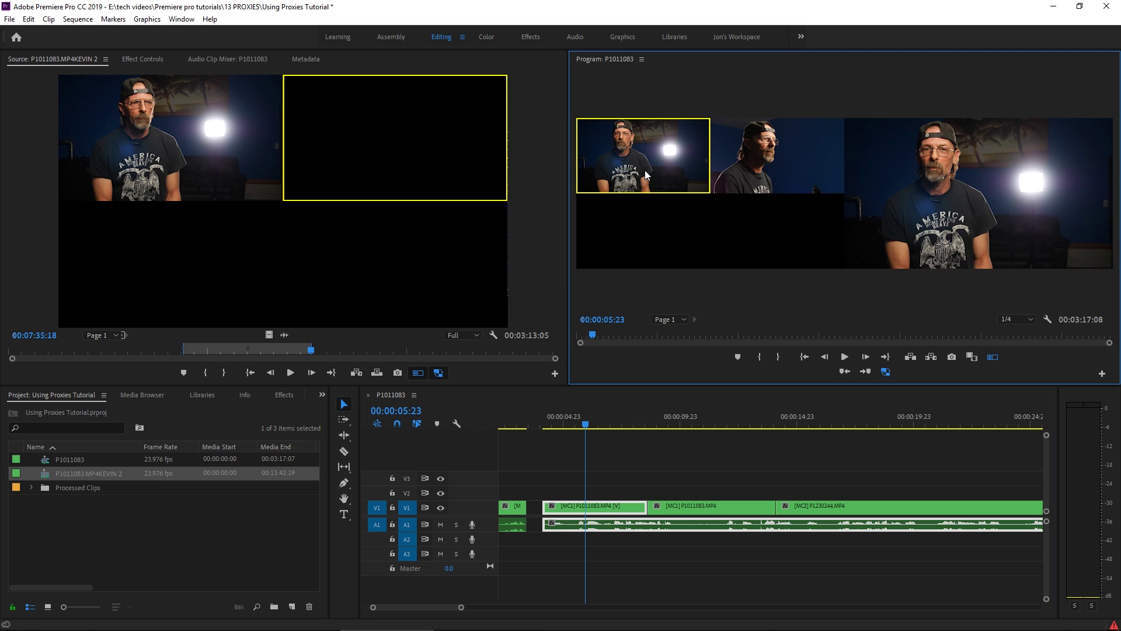
left_click(600, 420)
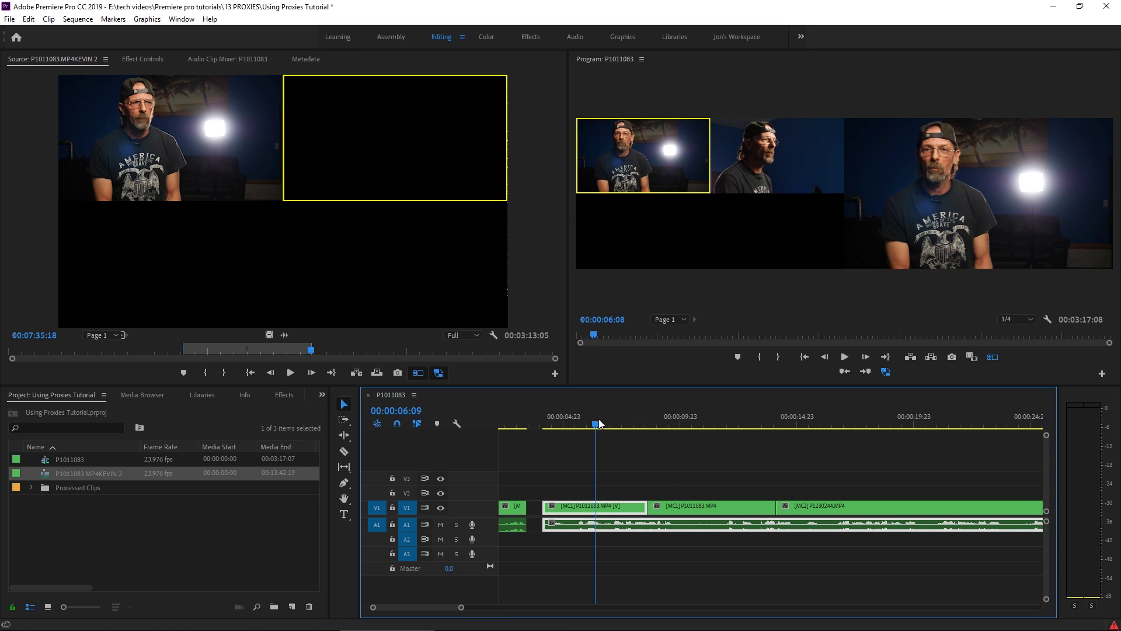
key("space")
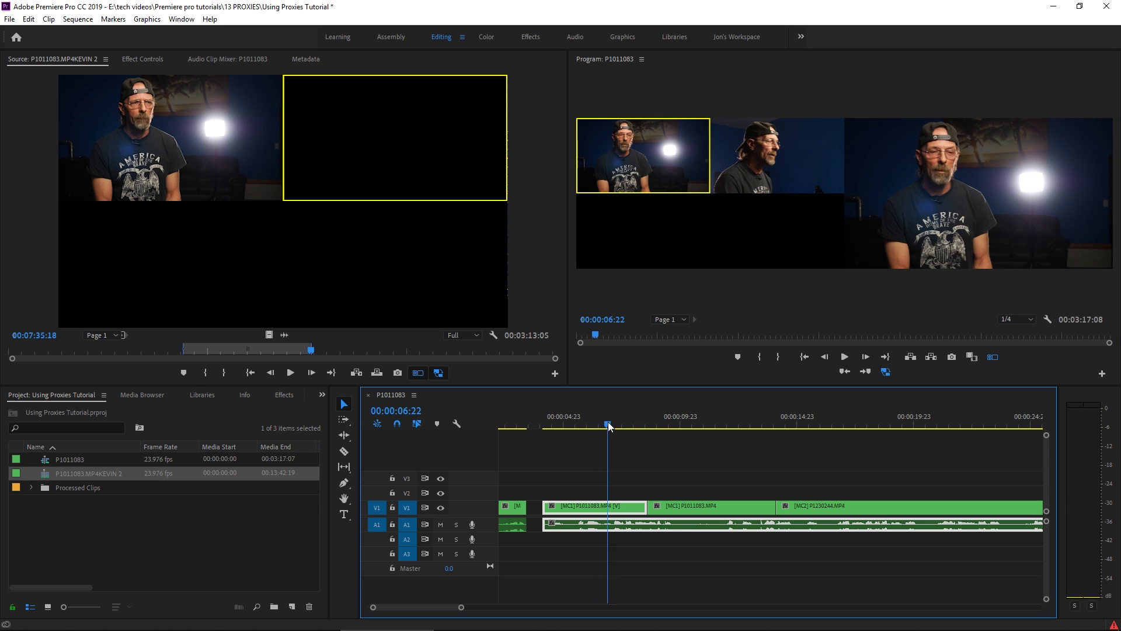
key("space")
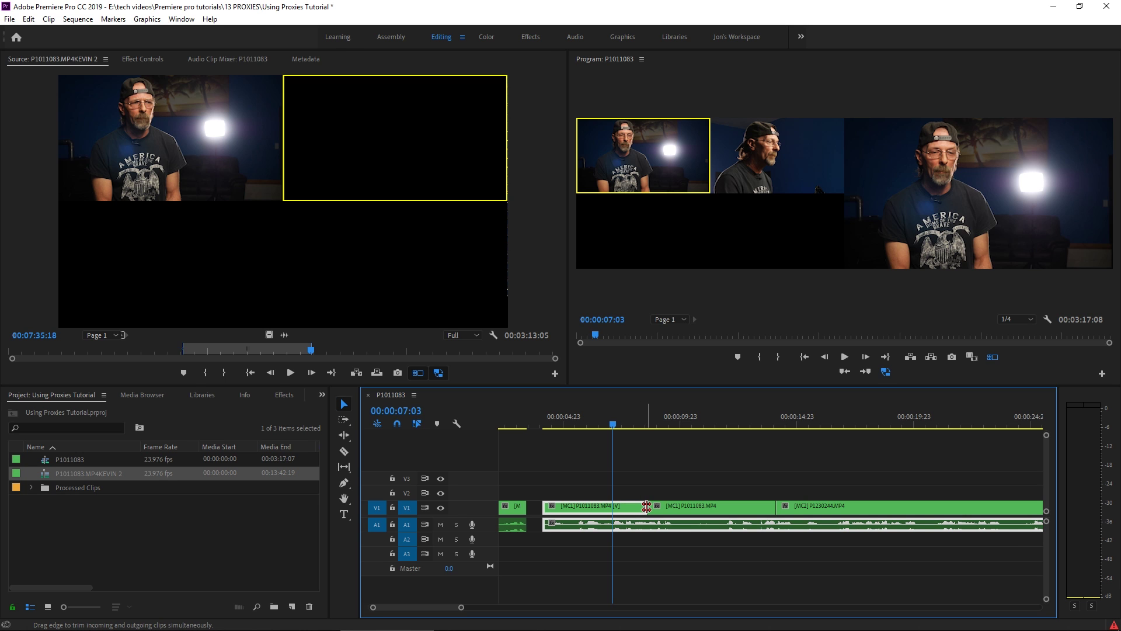
left_click_drag(647, 506, 636, 505)
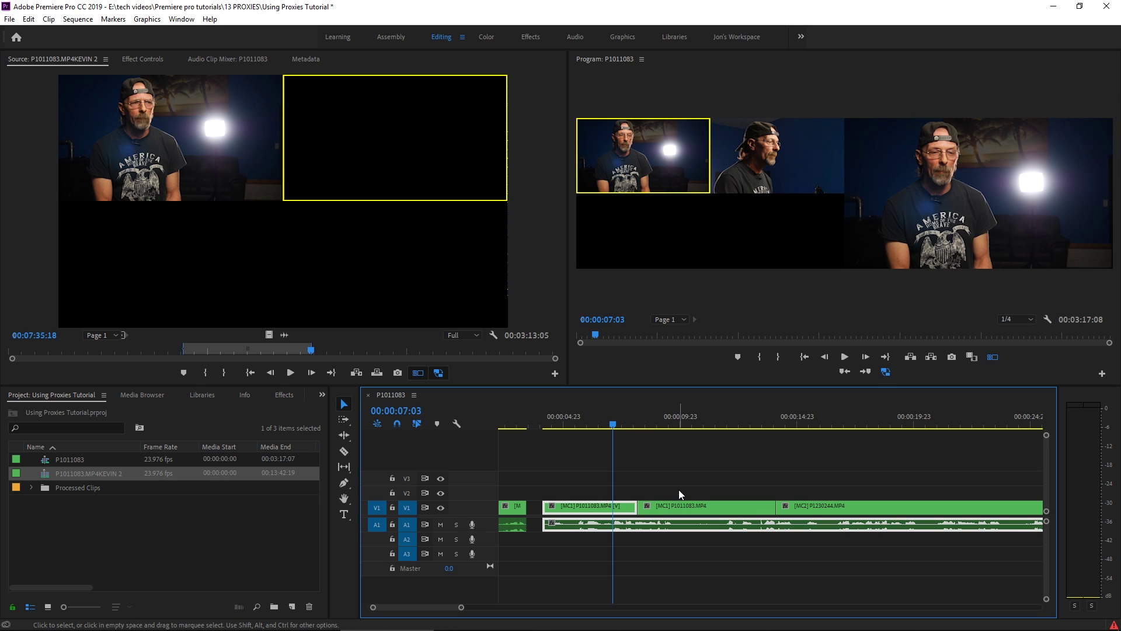